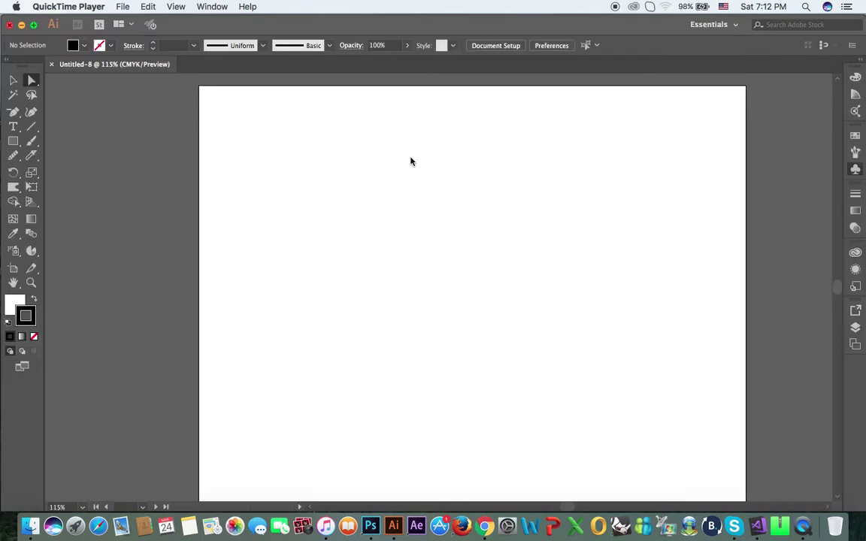
- Bring the blank Untitled-8 Illustrator document to the front
click(78, 66)
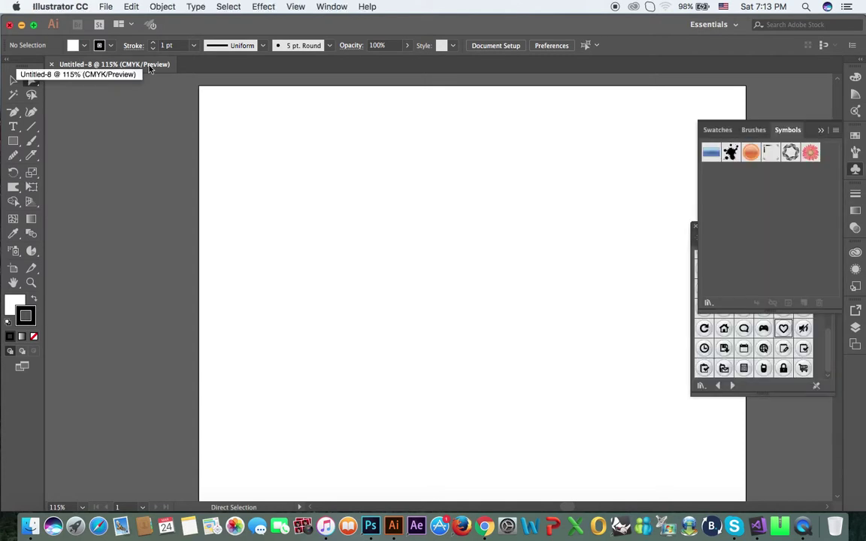
click(105, 8)
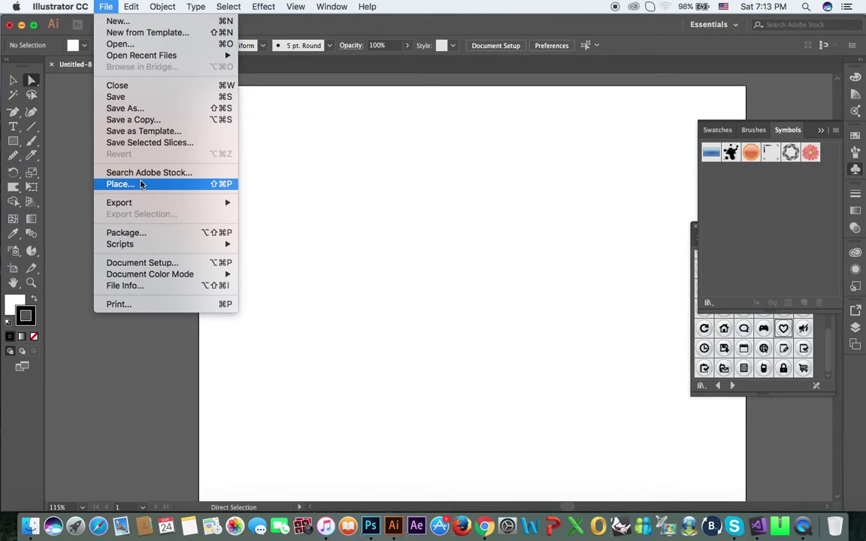
- Place shoee.jpg from the Desktop folder into the document
click(140, 185)
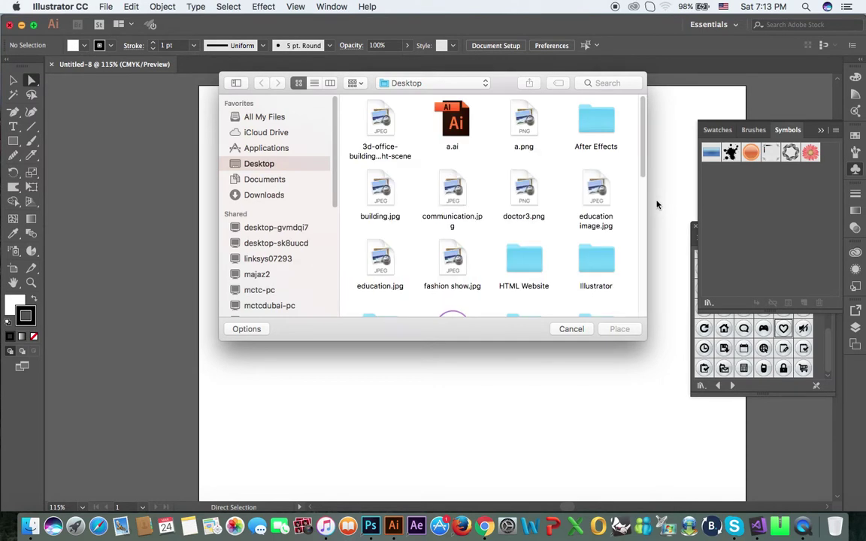
drag(642, 154, 639, 239)
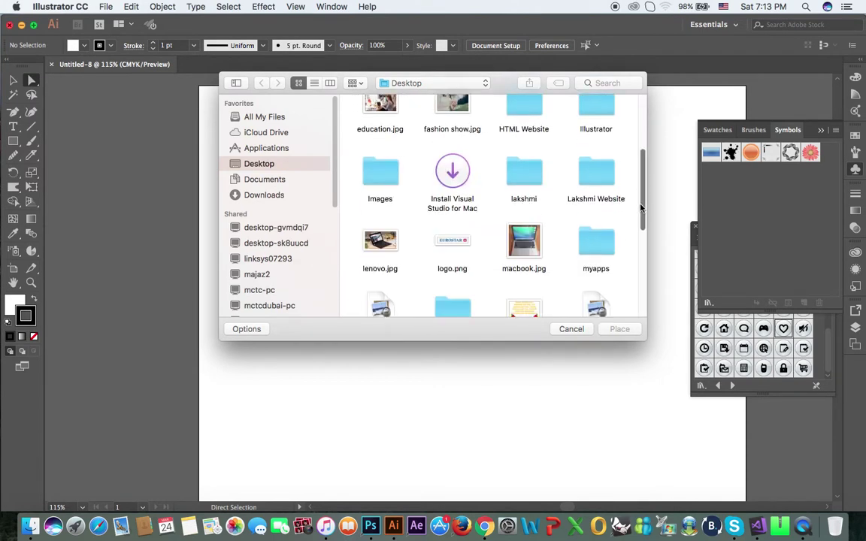
drag(639, 238, 640, 282)
click(383, 240)
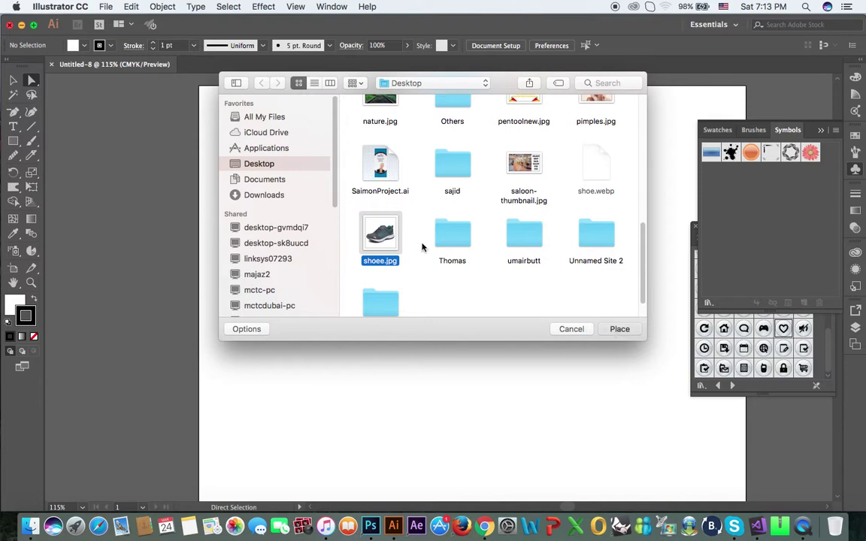
double_click(390, 263)
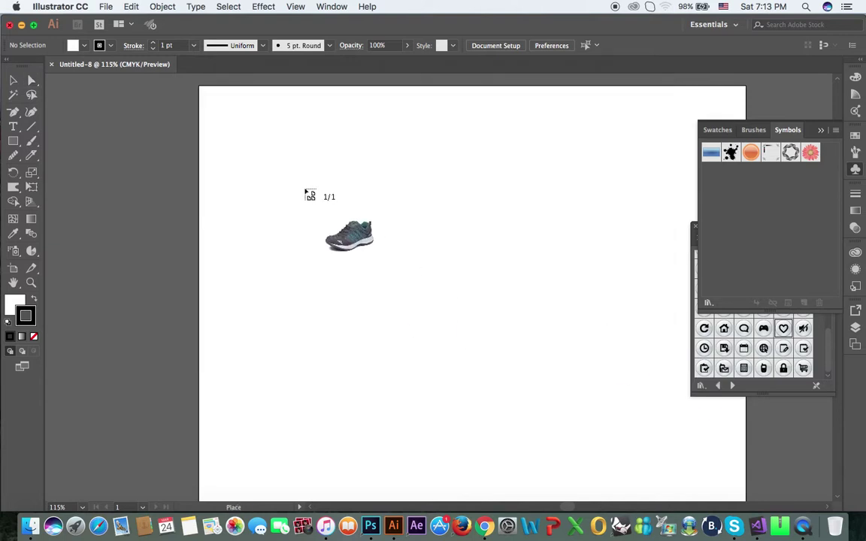
- Drop the shoe photo on the artboard, shrink it and move it onto the page
click(262, 120)
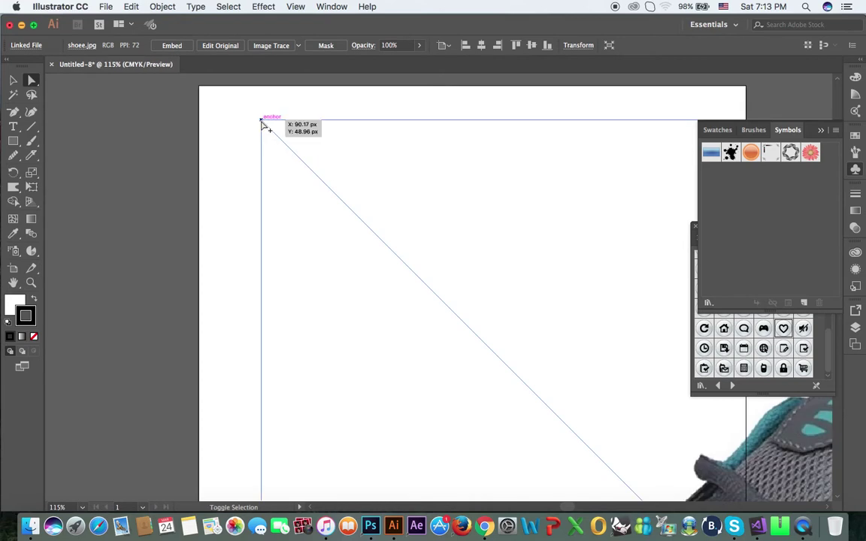
click(15, 80)
drag(262, 121, 514, 347)
mouse_move(782, 446)
mouse_down()
mouse_move(373, 263)
mouse_move(466, 191)
mouse_up()
- Scale the photo down slightly around its centre and nudge it upward
mouse_move(482, 269)
mouse_down()
mouse_move(435, 217)
mouse_move(432, 223)
mouse_up()
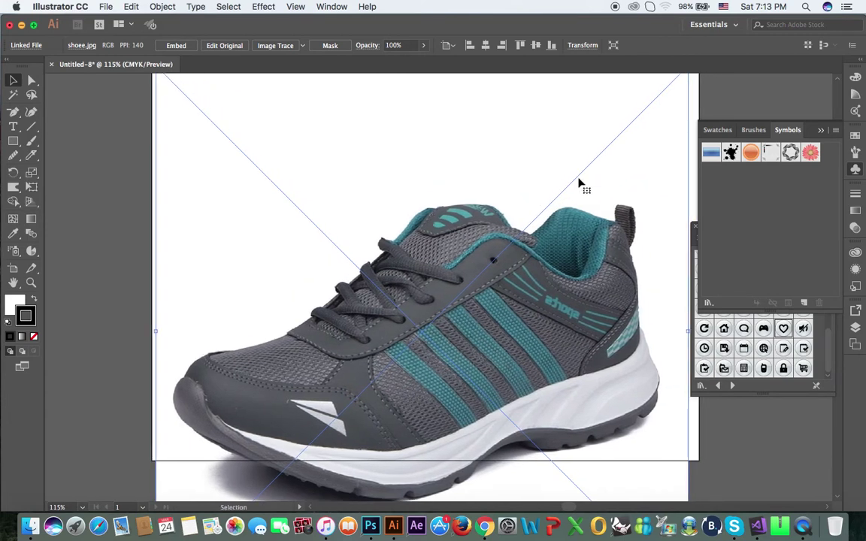
scroll(565, 185, up, 3)
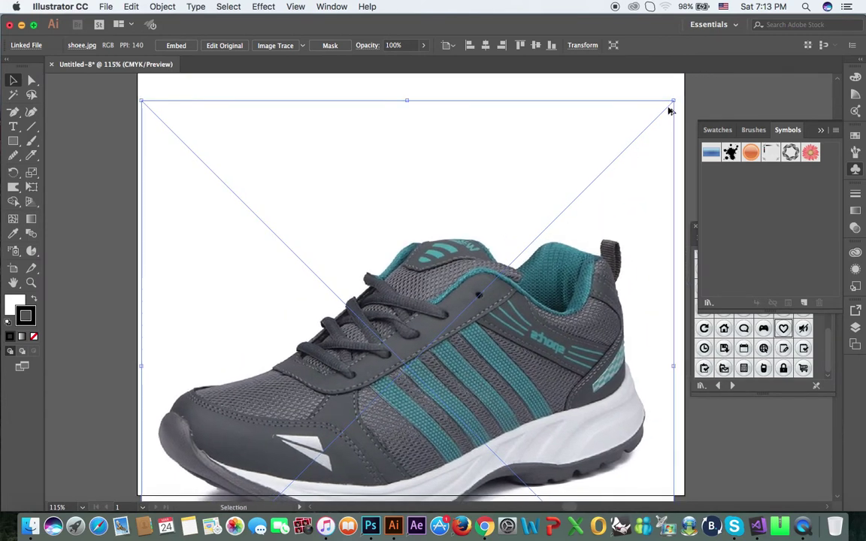
drag(671, 105, 637, 141)
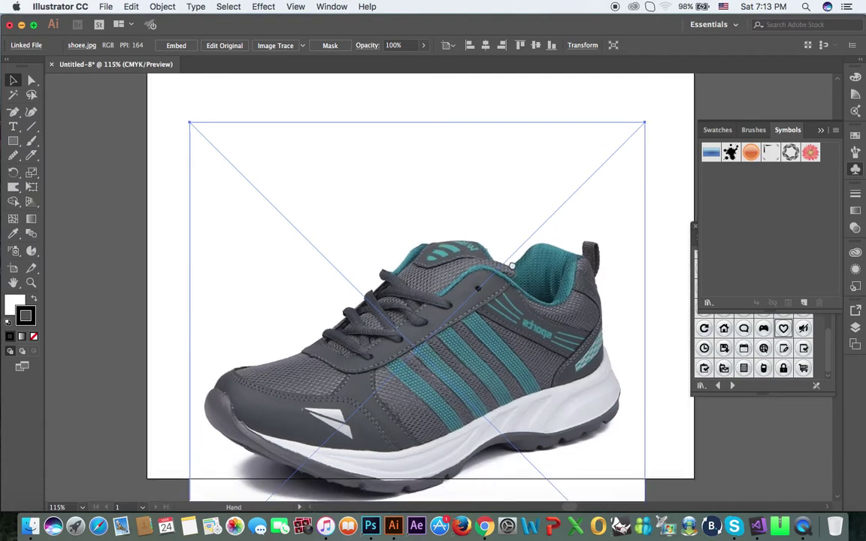
mouse_move(510, 293)
mouse_down()
mouse_move(499, 312)
mouse_move(479, 251)
mouse_move(492, 233)
mouse_up()
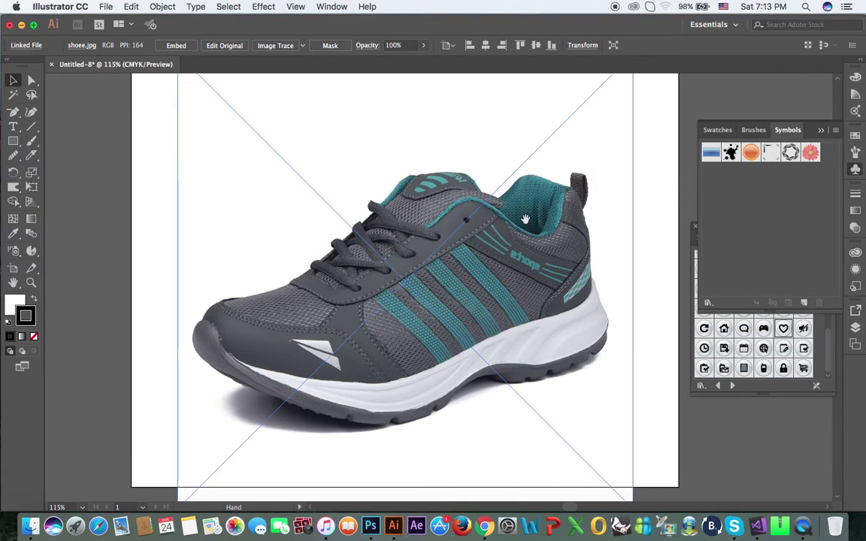
click(162, 7)
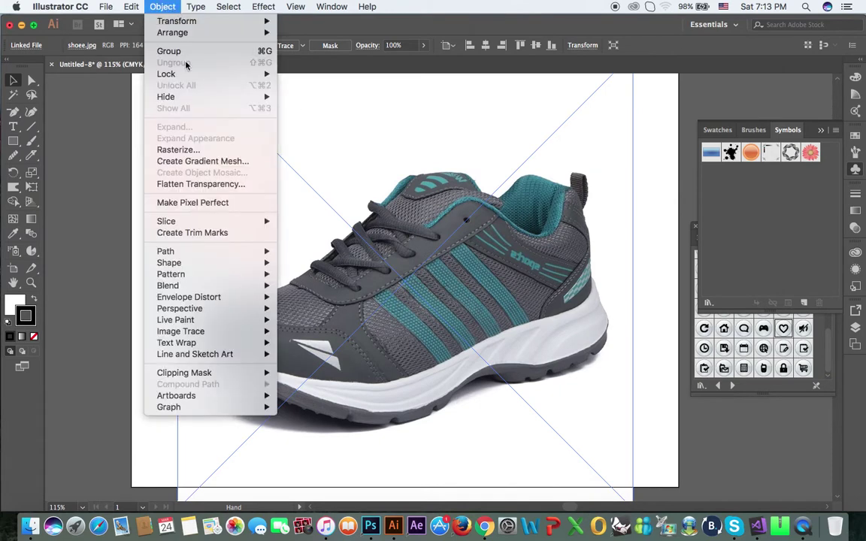
- Lock the shoe photo in place with Object > Lock > Selection
click(251, 78)
click(162, 6)
click(308, 74)
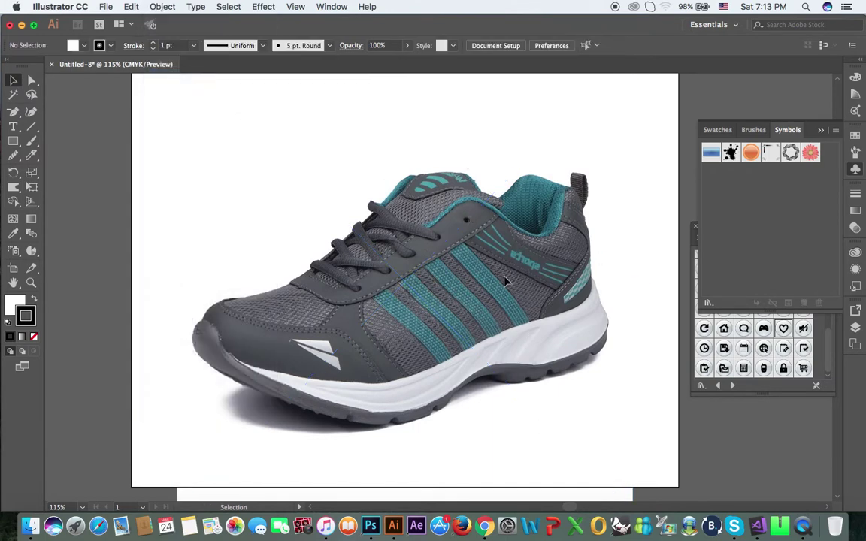
- With the Pen tool and fill and stroke set to None, anchor a path at the toe
click(12, 112)
click(84, 45)
click(7, 60)
click(110, 45)
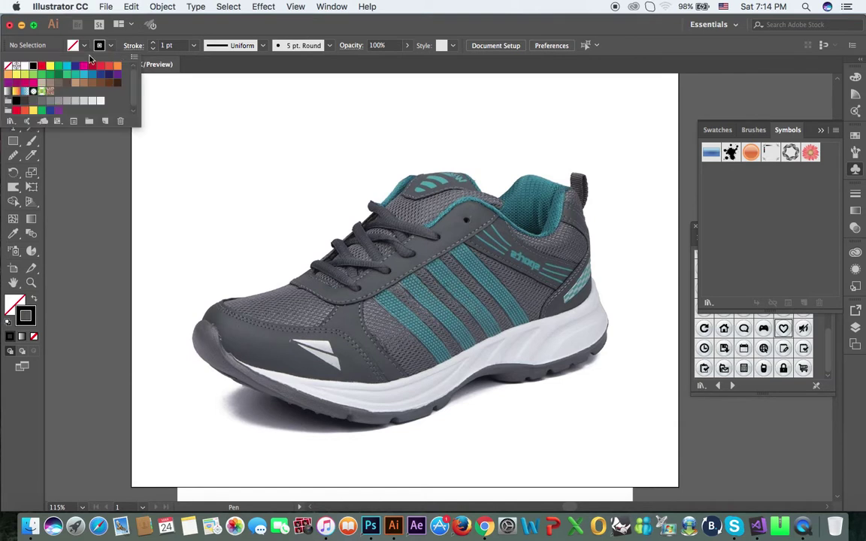
click(9, 69)
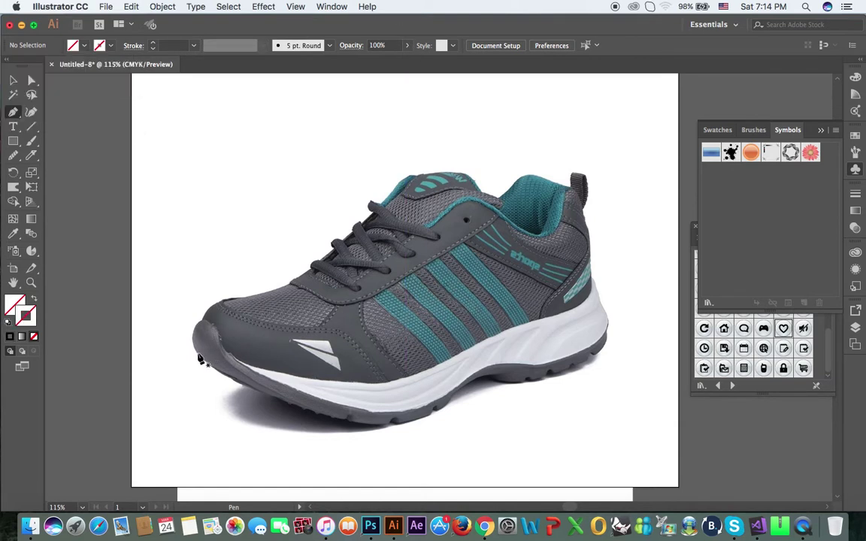
drag(198, 355, 233, 383)
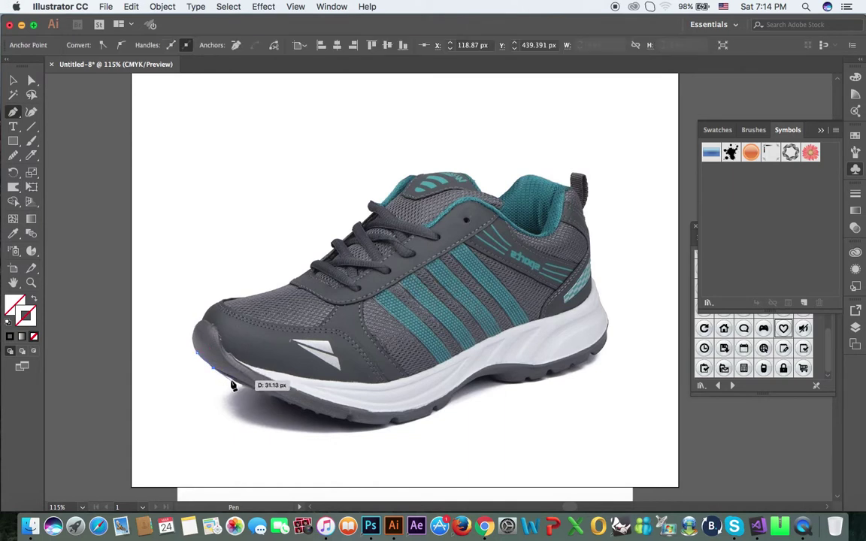
- Trace curved anchors along the sole from the toe, up the heel to the heel tab
drag(260, 394, 285, 406)
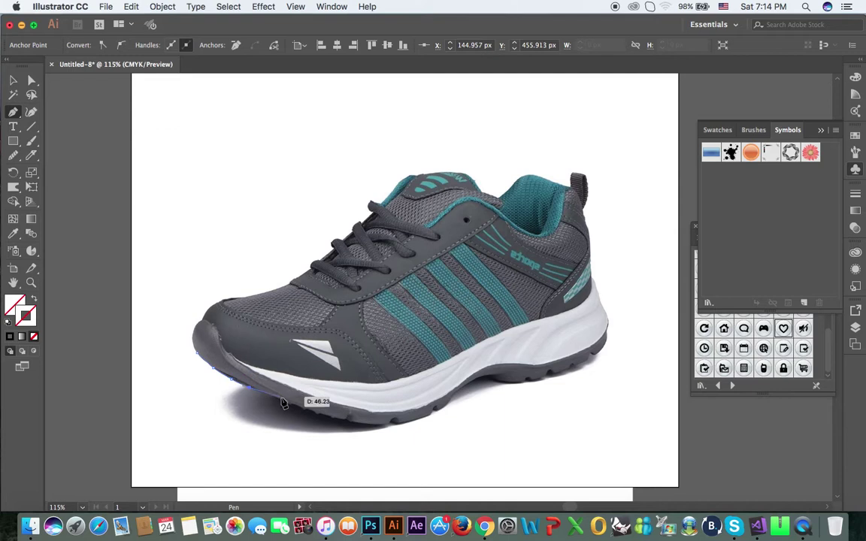
mouse_move(325, 416)
mouse_down()
mouse_move(380, 432)
mouse_move(444, 413)
mouse_up()
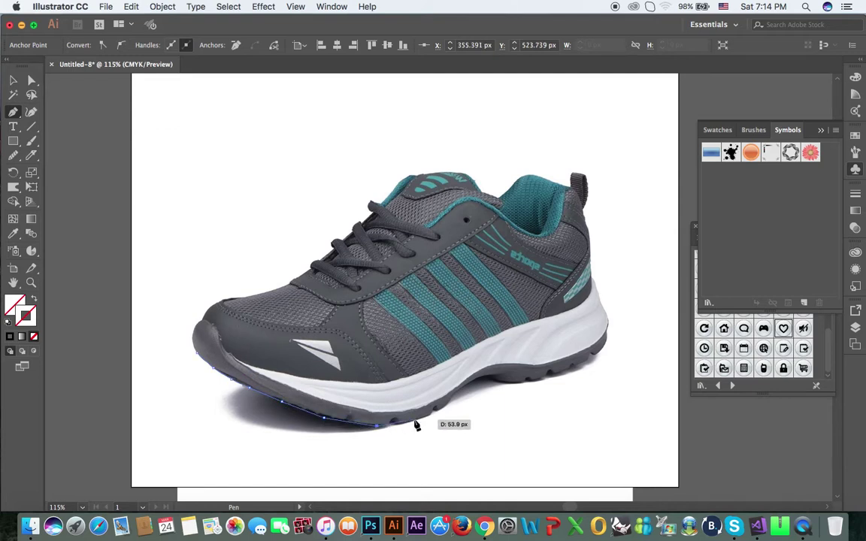
drag(448, 398, 498, 388)
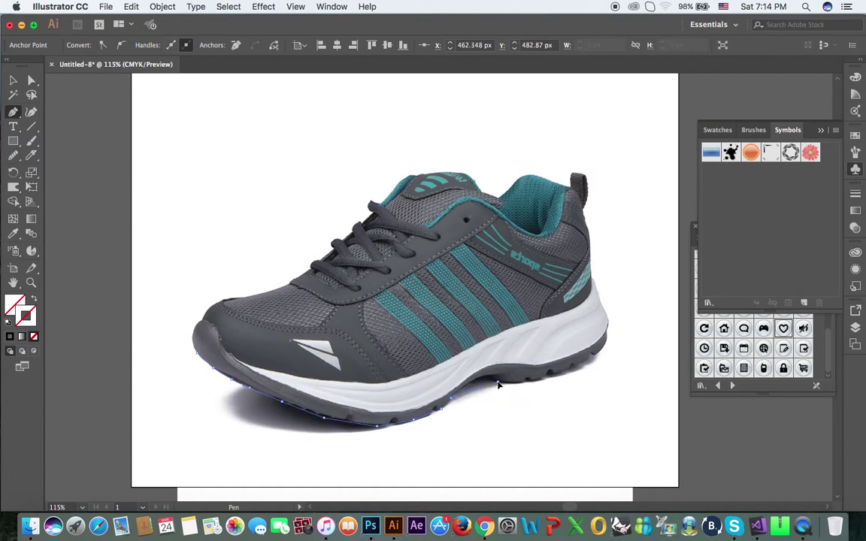
click(499, 382)
drag(498, 385, 547, 382)
drag(526, 381, 608, 352)
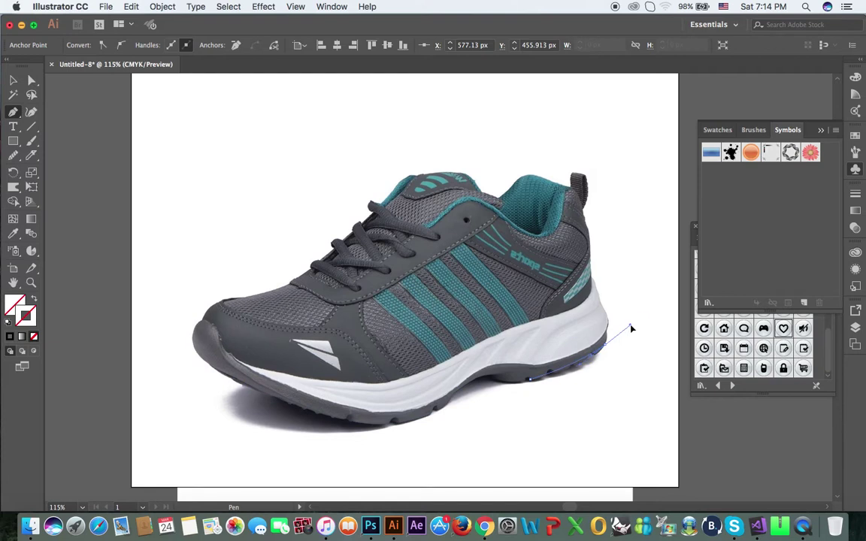
mouse_move(631, 317)
mouse_down()
mouse_move(617, 348)
mouse_move(607, 350)
mouse_move(599, 297)
mouse_move(610, 280)
mouse_move(589, 233)
mouse_move(589, 193)
mouse_up()
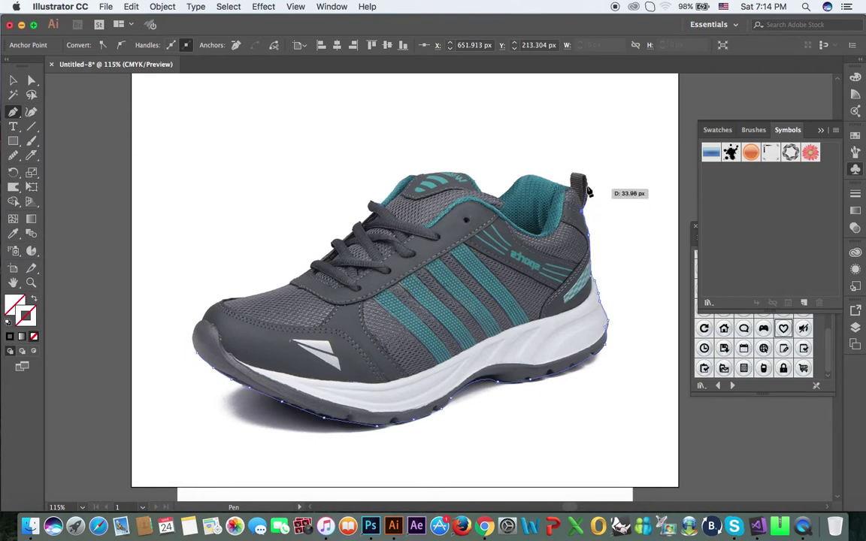
mouse_move(590, 193)
mouse_down()
mouse_move(577, 163)
mouse_move(554, 188)
mouse_up()
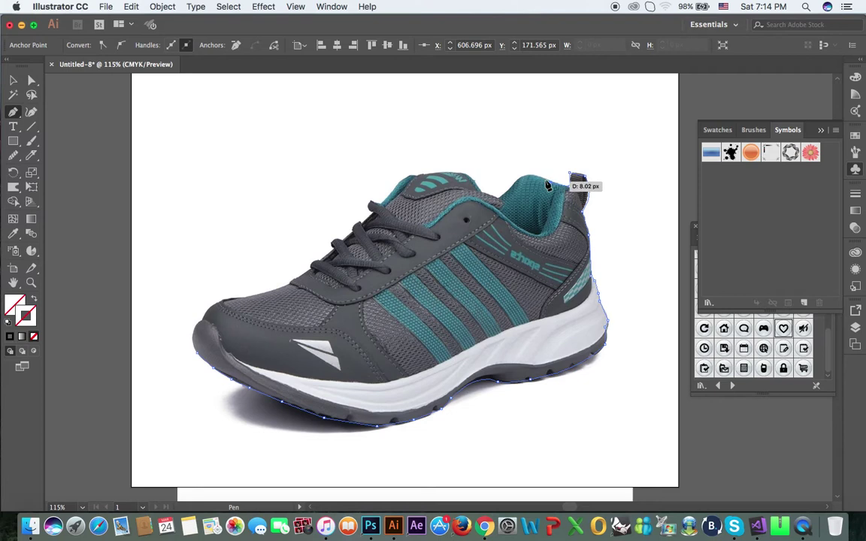
drag(554, 188, 530, 179)
- Continue the outline over the collar and down along the tongue
click(531, 179)
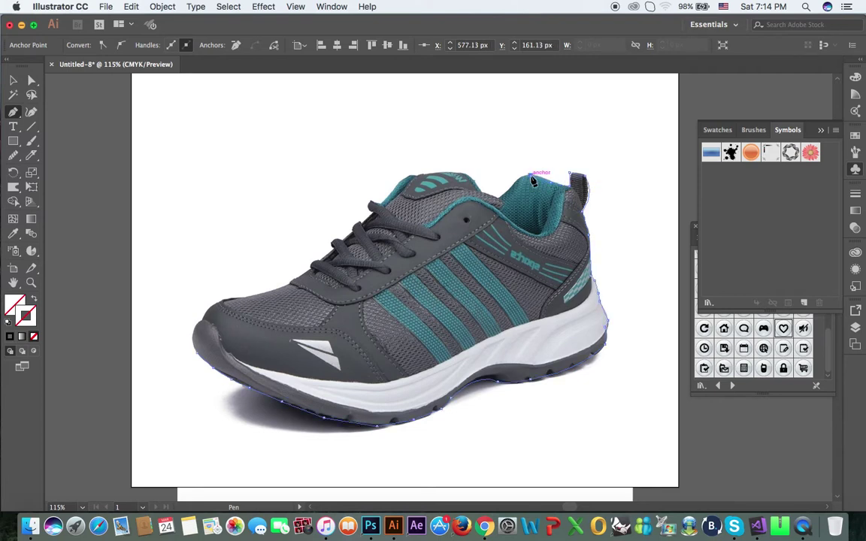
drag(531, 179, 514, 188)
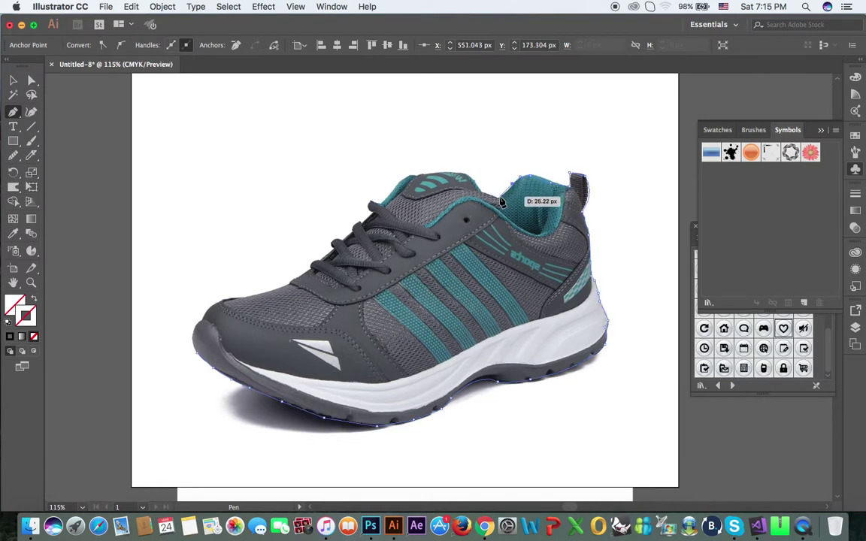
mouse_move(514, 188)
mouse_down()
mouse_move(485, 197)
mouse_move(466, 176)
mouse_move(427, 182)
mouse_up()
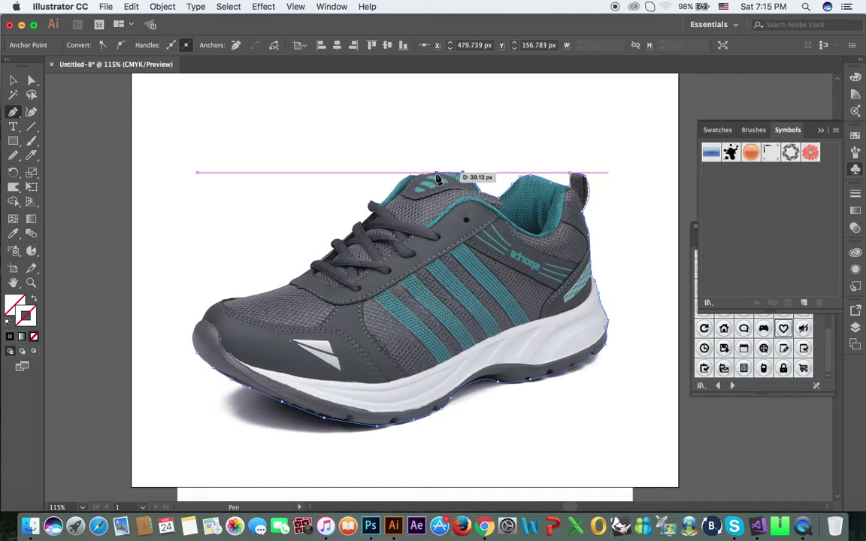
mouse_move(427, 182)
mouse_down()
mouse_move(398, 184)
mouse_move(375, 208)
mouse_up()
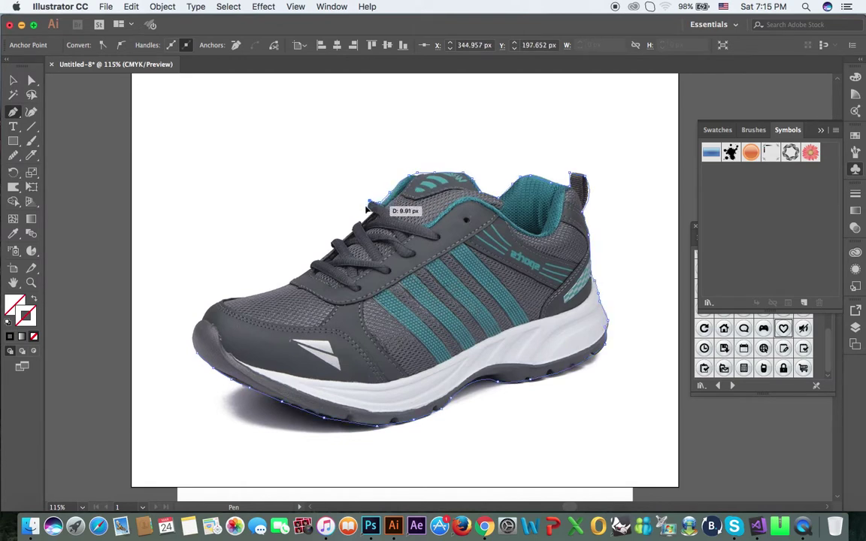
drag(375, 207, 349, 239)
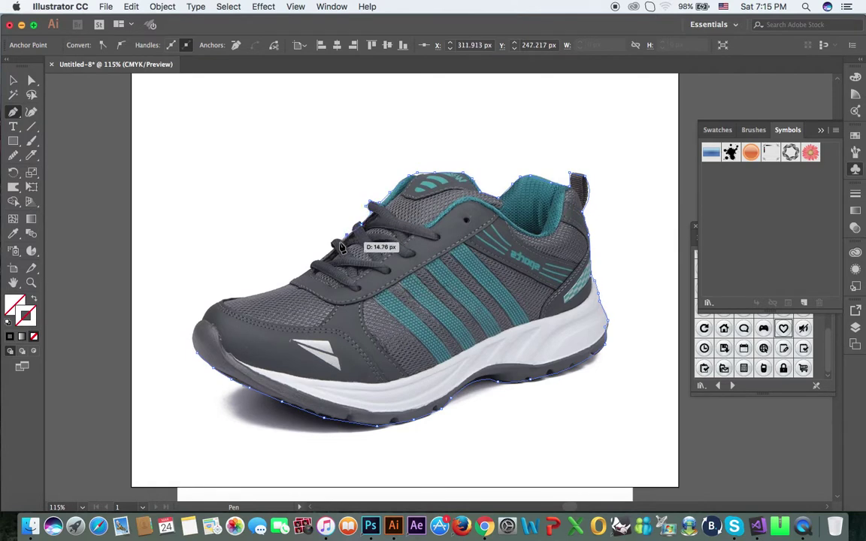
- Trace down the laces and around the toe, closing the path at its start
drag(350, 239, 290, 286)
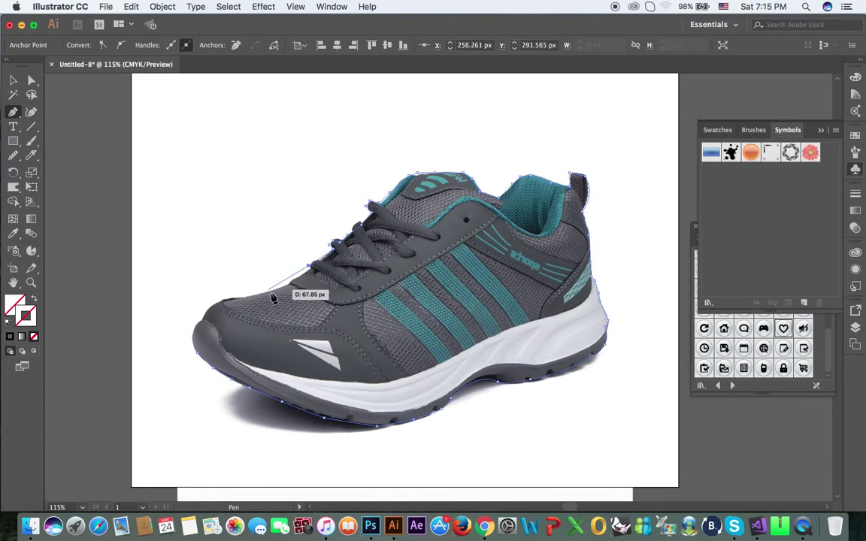
drag(222, 299, 222, 306)
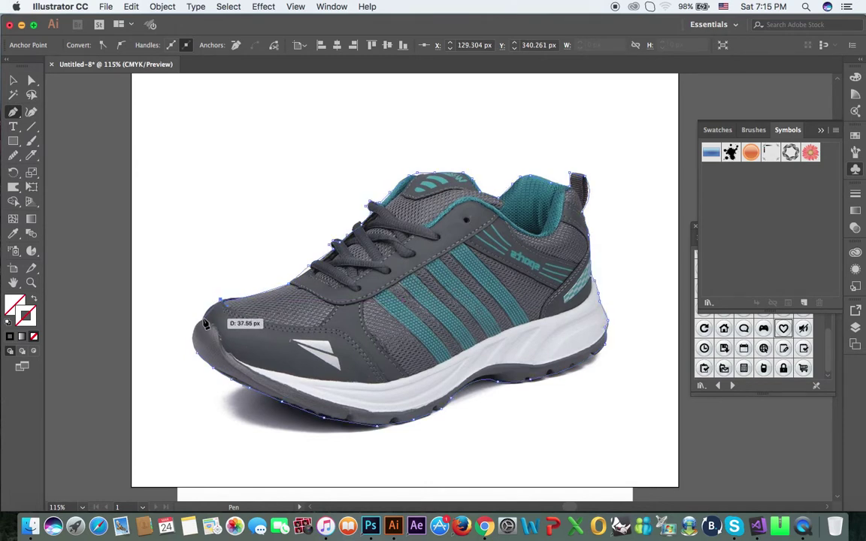
drag(203, 324, 200, 365)
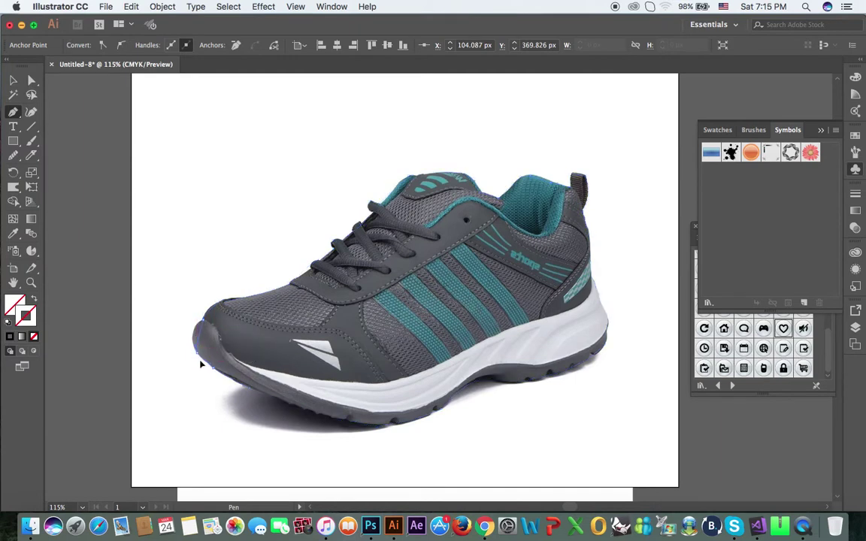
click(214, 332)
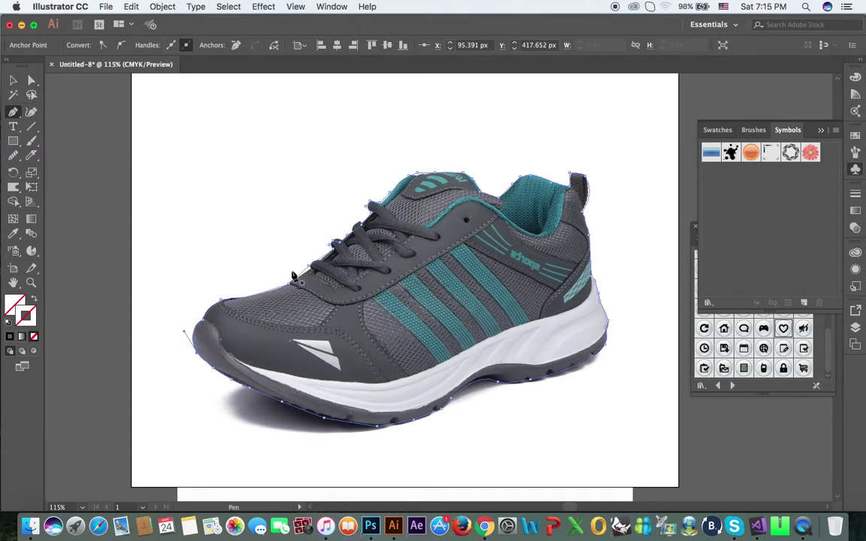
click(13, 80)
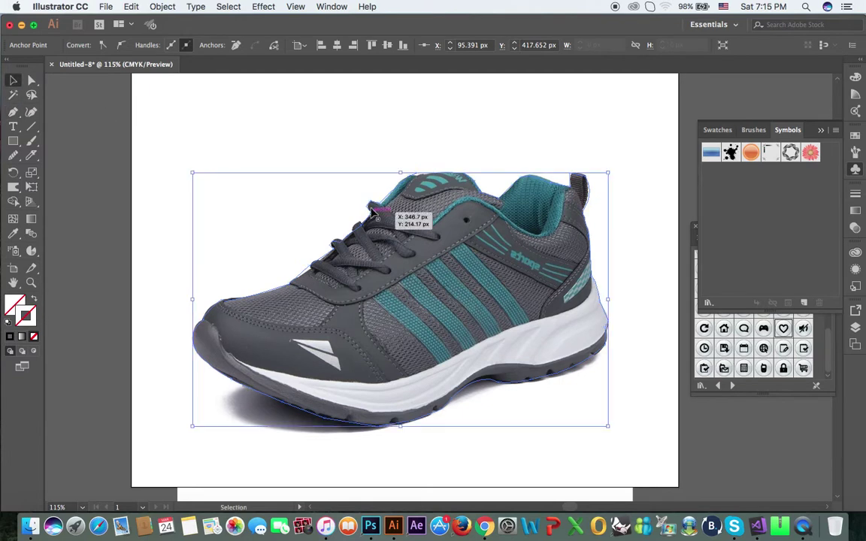
- Give the traced shoe outline a 1 pt black stroke
click(218, 140)
click(361, 230)
click(110, 46)
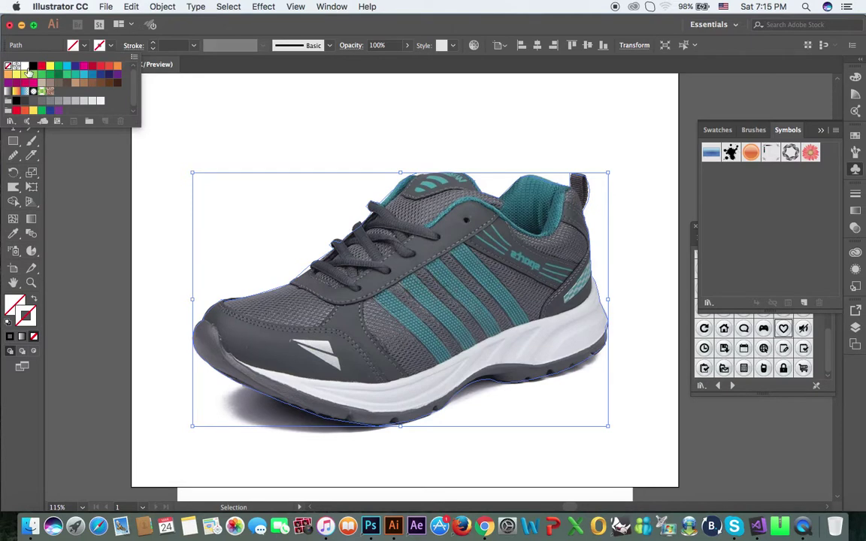
click(34, 67)
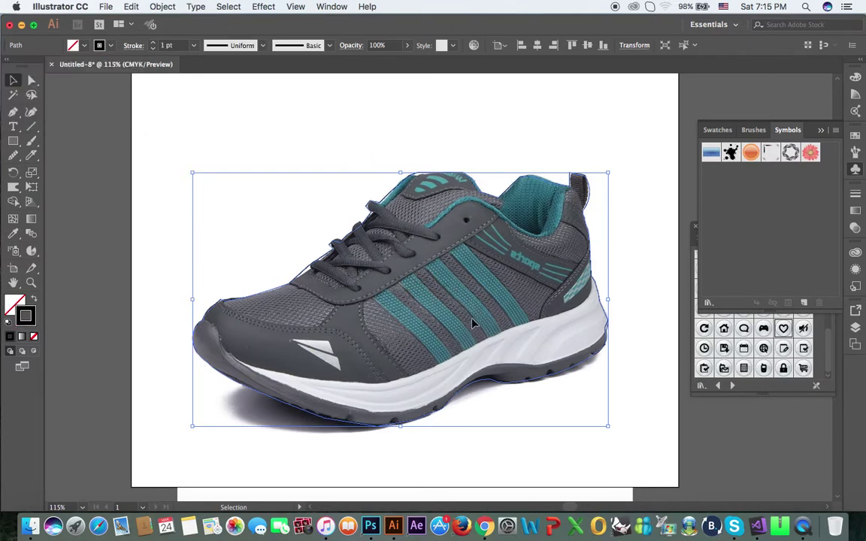
- Unlock all, delete the shoe photo, and reselect the outline
click(163, 6)
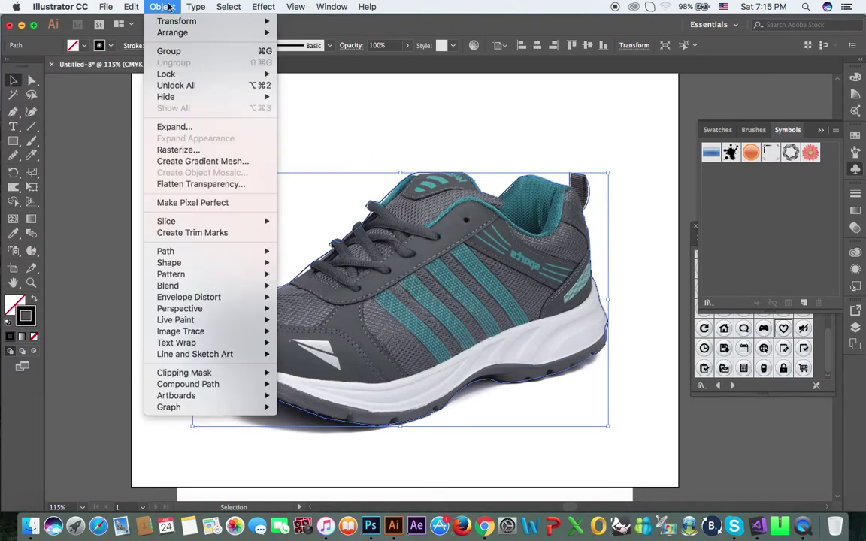
click(220, 88)
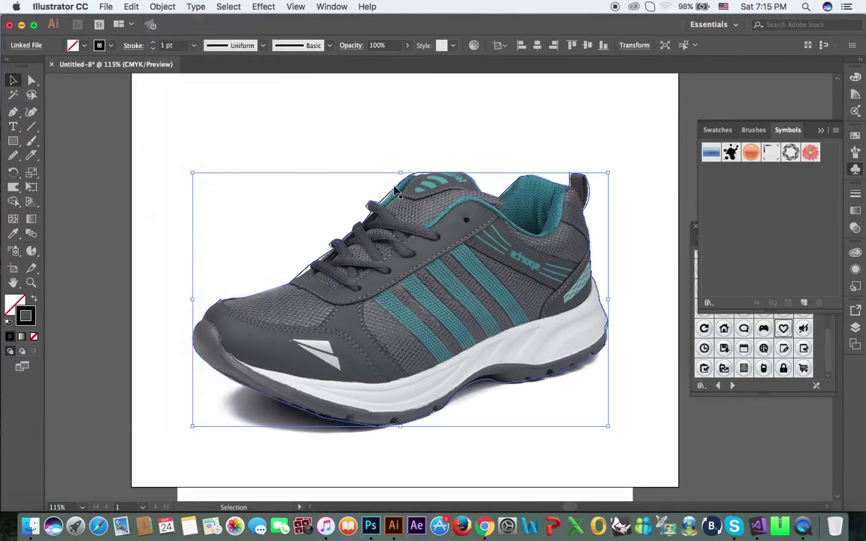
click(150, 249)
click(319, 338)
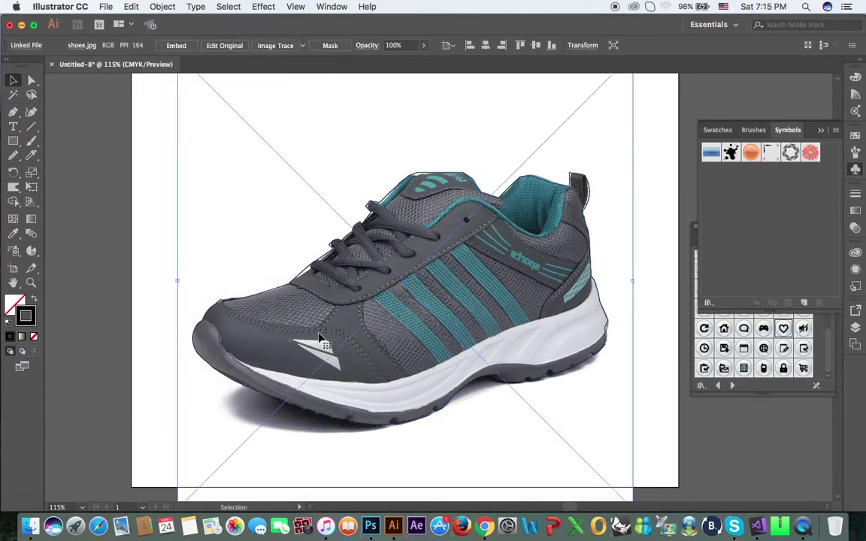
key(Delete)
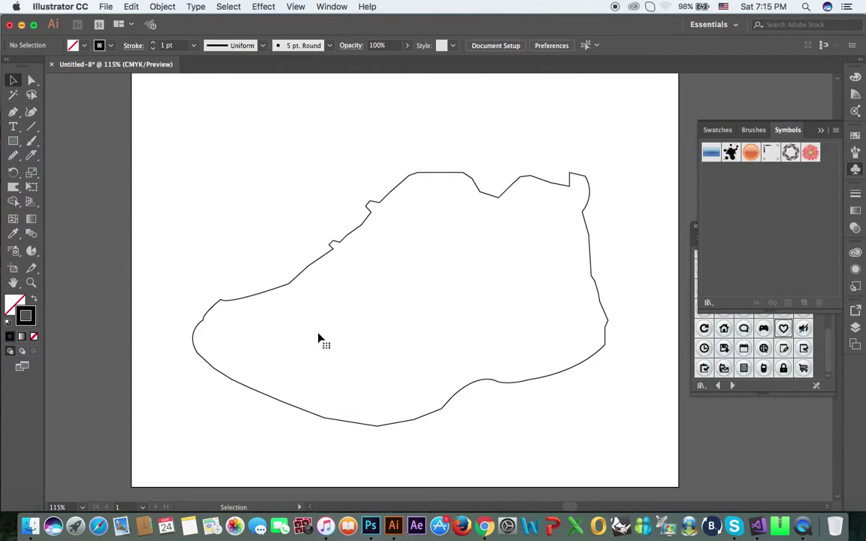
click(590, 189)
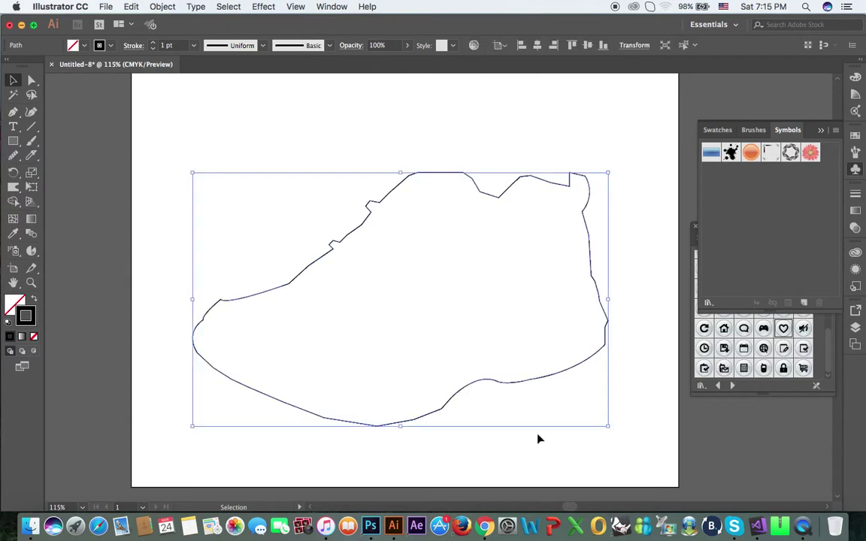
- Smooth the toe, the sole's bottom edge and the heel-base kink with the Smooth Tool
click(32, 172)
click(13, 155)
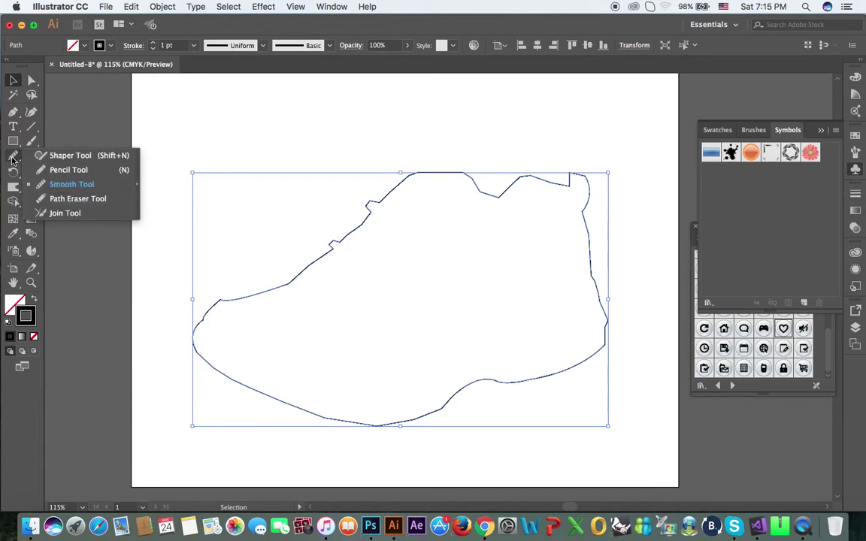
click(68, 184)
drag(290, 284, 240, 308)
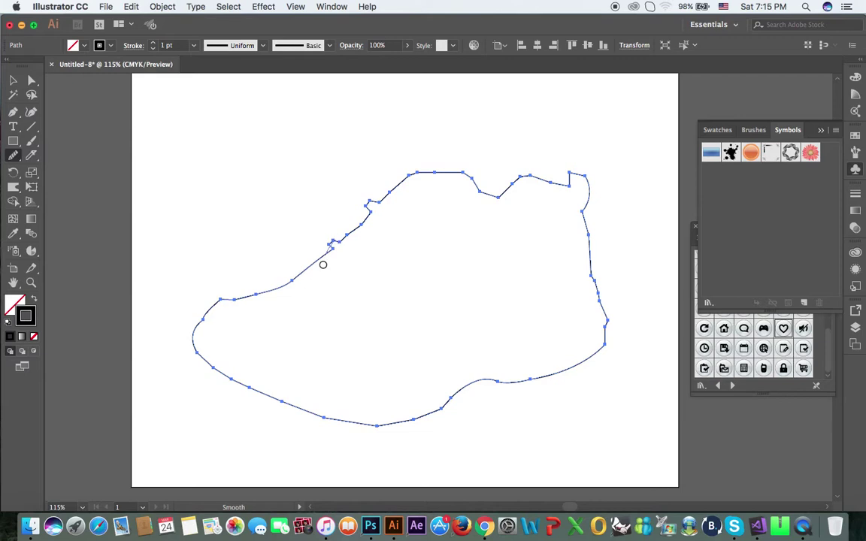
drag(232, 302, 216, 311)
drag(201, 349, 197, 327)
mouse_move(423, 412)
mouse_down()
mouse_move(383, 432)
mouse_move(278, 409)
mouse_up()
mouse_move(519, 378)
mouse_down()
mouse_move(569, 375)
mouse_move(585, 196)
mouse_move(390, 186)
mouse_move(372, 239)
mouse_up()
- Deselect the outline and pan around to review the smoothed drawing
click(12, 80)
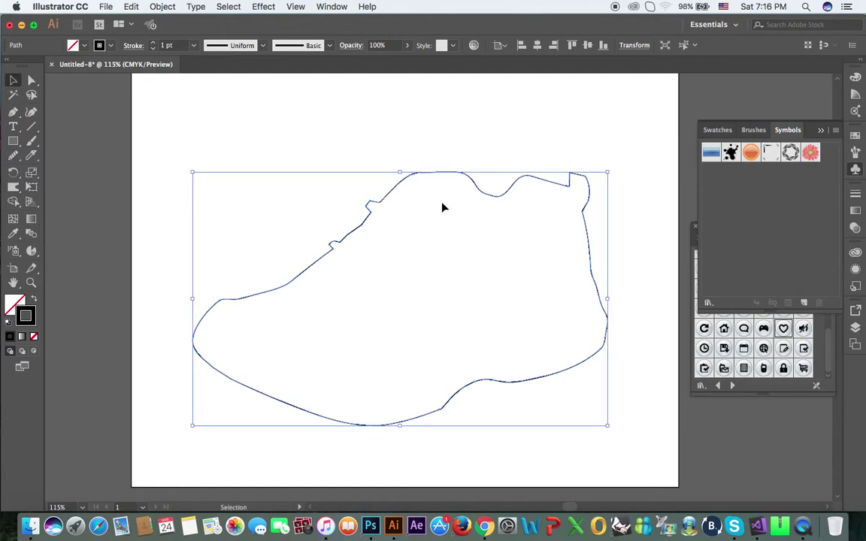
click(547, 196)
mouse_move(465, 215)
mouse_down()
mouse_move(450, 304)
mouse_move(461, 213)
mouse_up()
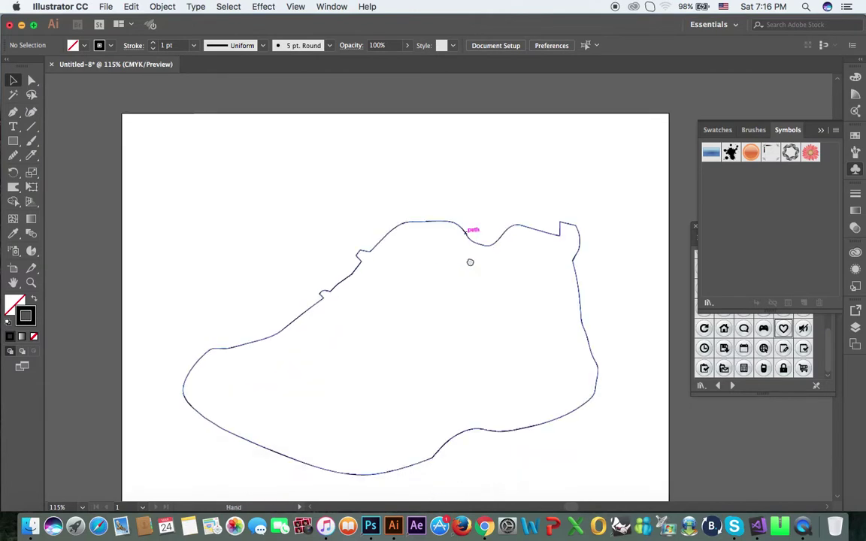
click(461, 211)
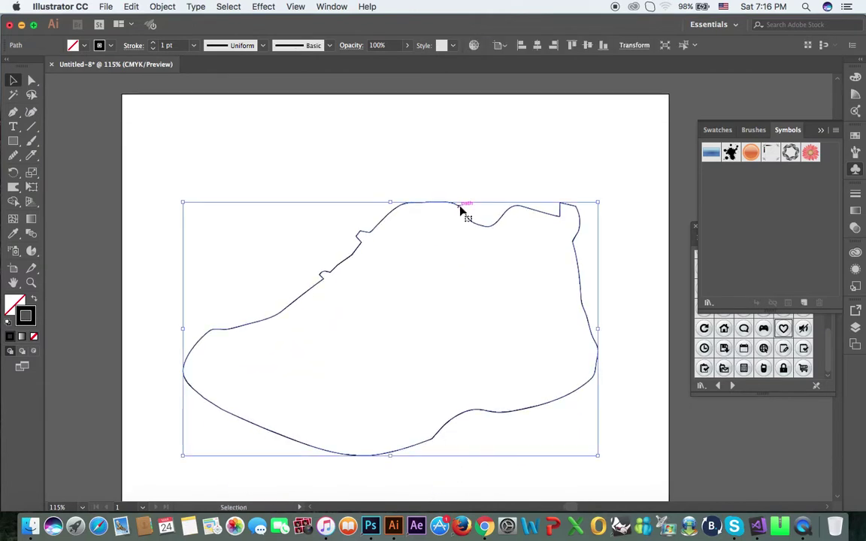
key(super+shift+a)
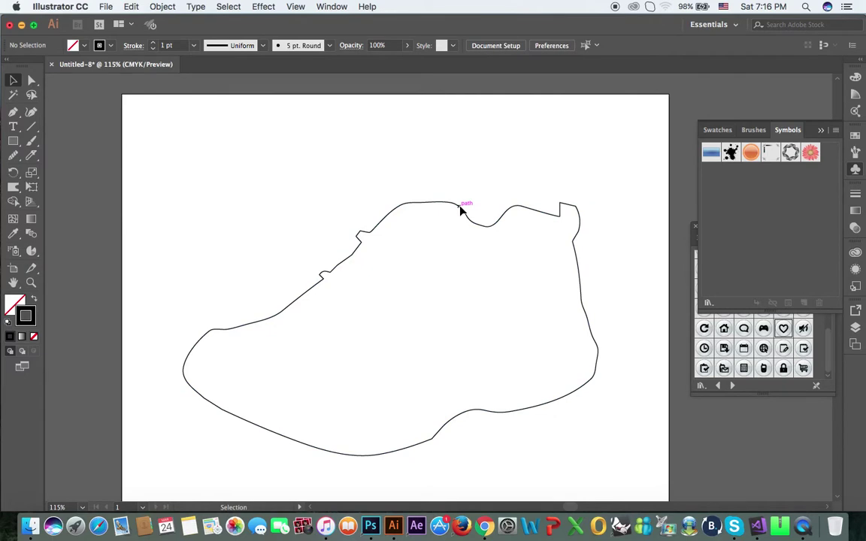
drag(466, 226, 454, 197)
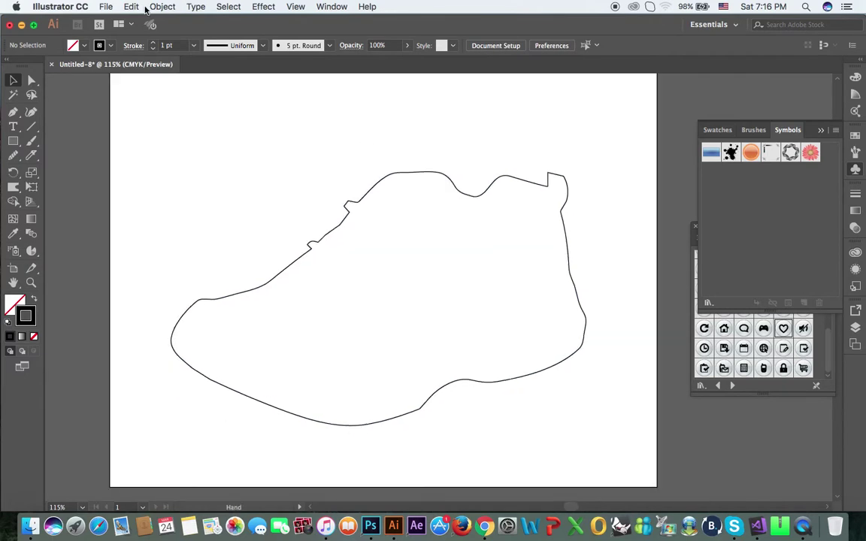
- Type SHOE above the shoe outline and scale it up to about 85 pt
scroll(187, 103, up, 3)
drag(251, 194, 263, 156)
click(15, 128)
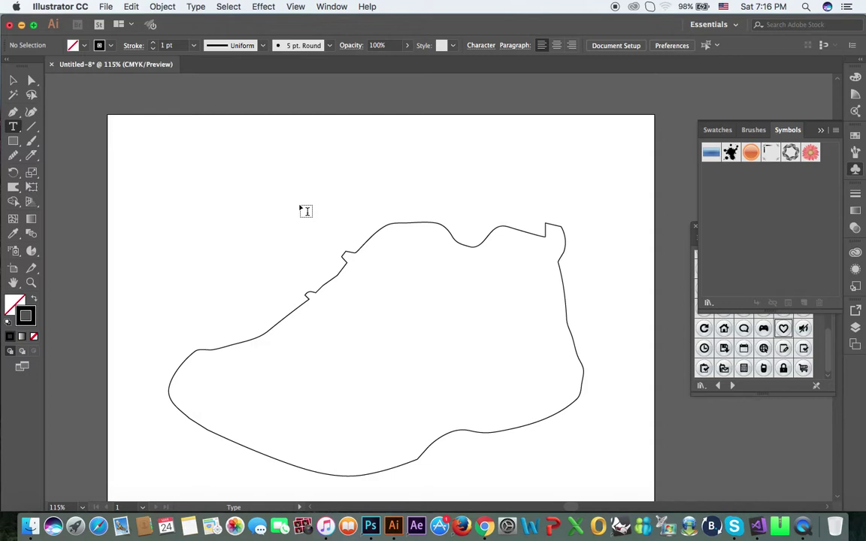
click(272, 199)
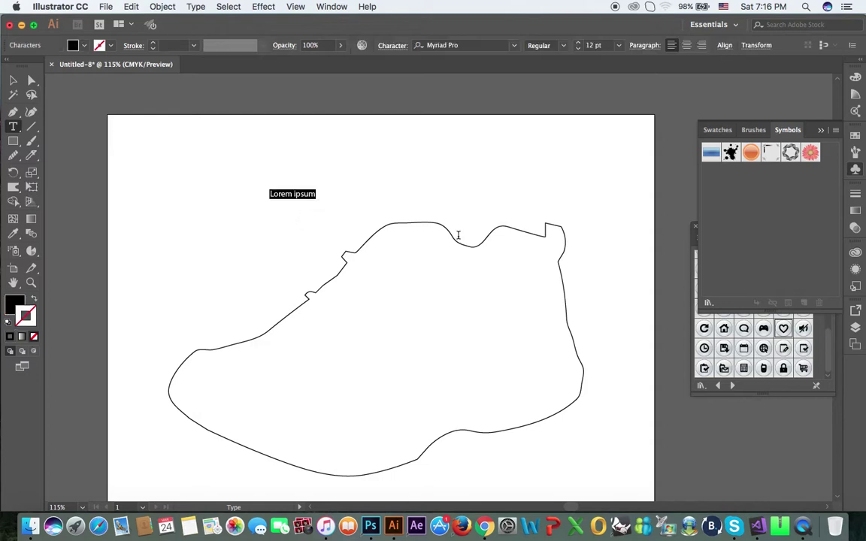
text(SHOE)
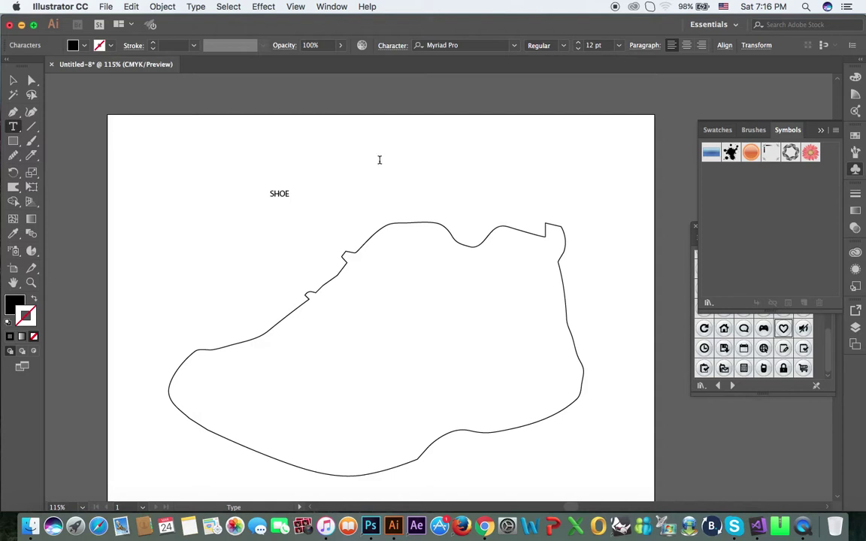
click(12, 79)
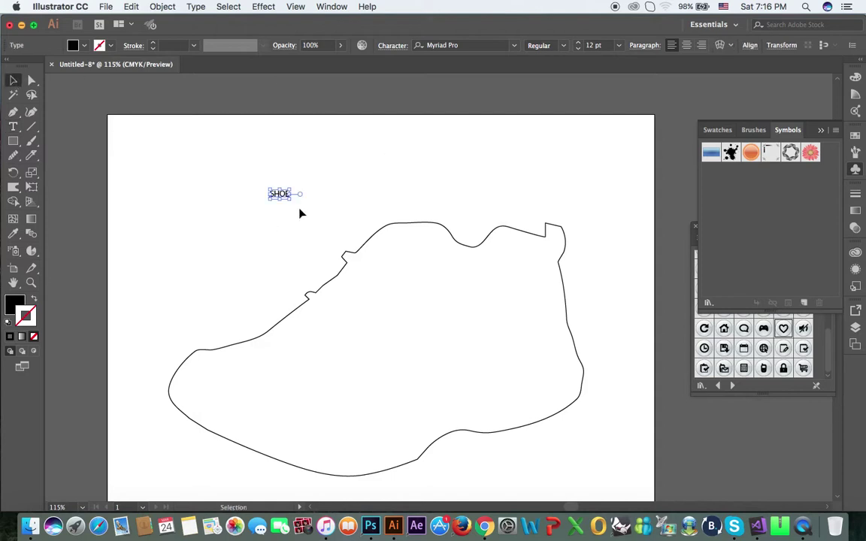
drag(290, 199, 348, 241)
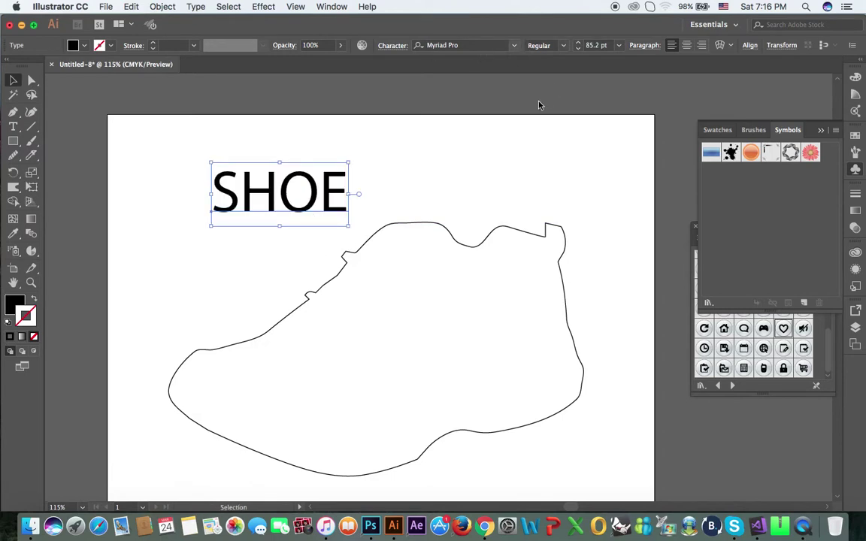
click(514, 45)
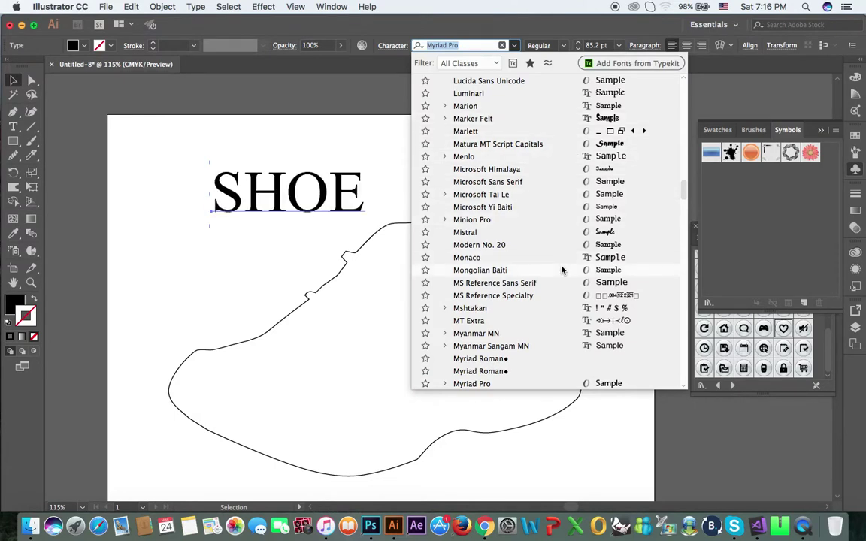
- Set the SHOE text to Rockwell Extra Bold
scroll(561, 267, down, 1)
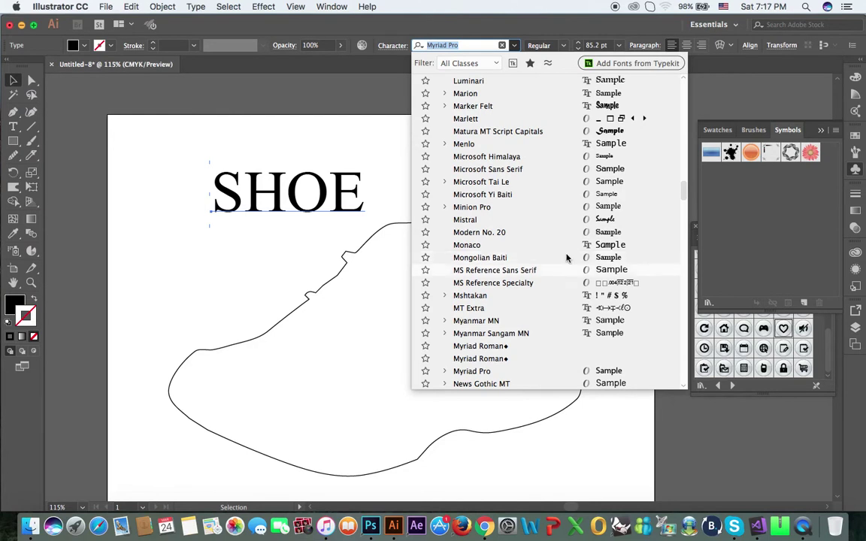
drag(684, 192, 684, 214)
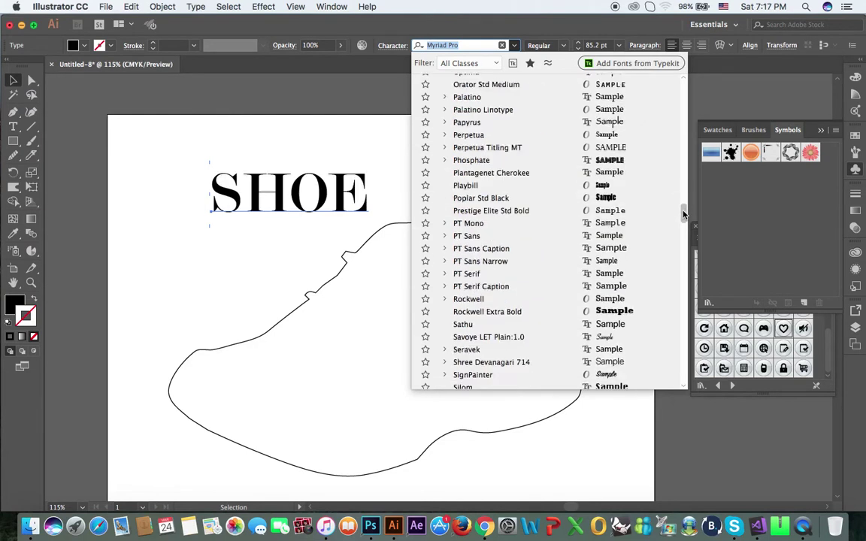
click(616, 316)
- Move SHOE inside the top of the shoe outline and zoom in on it
mouse_move(284, 202)
mouse_down()
mouse_move(414, 293)
mouse_move(435, 286)
mouse_up()
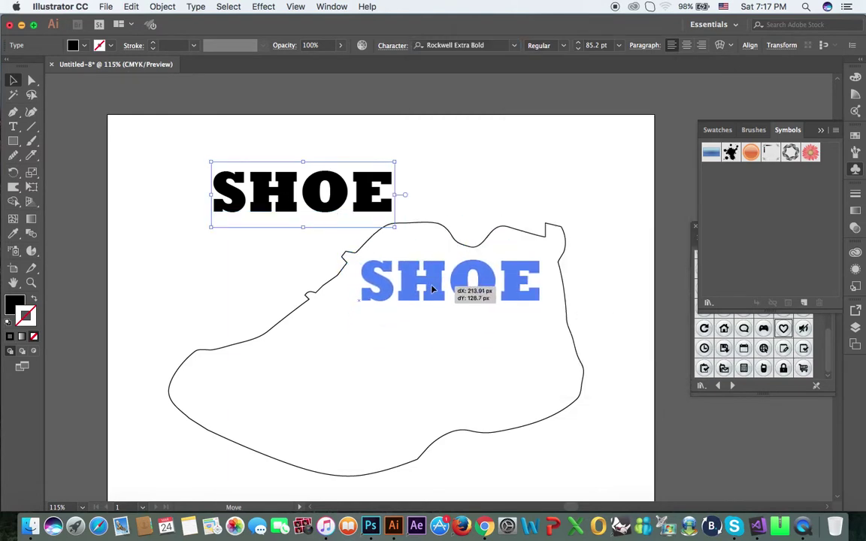
drag(434, 286, 437, 283)
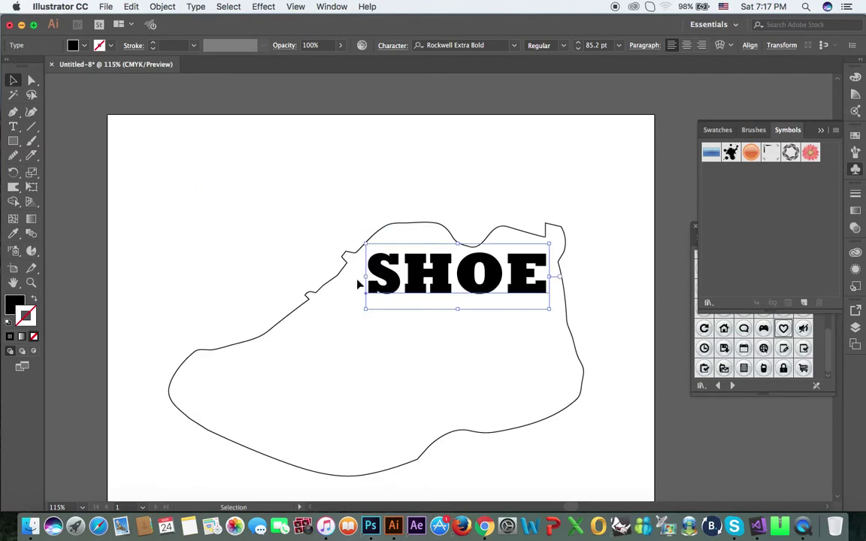
key(super+equal)
key(super+equal)
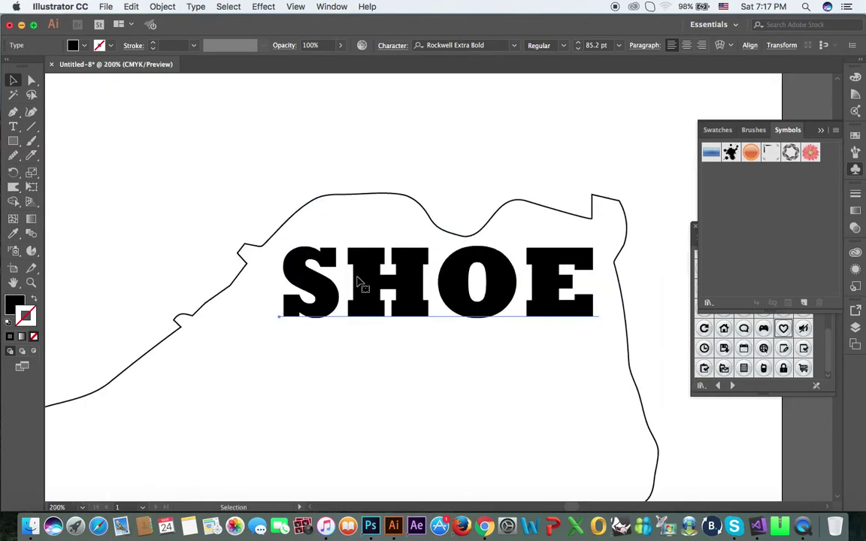
drag(408, 308, 288, 219)
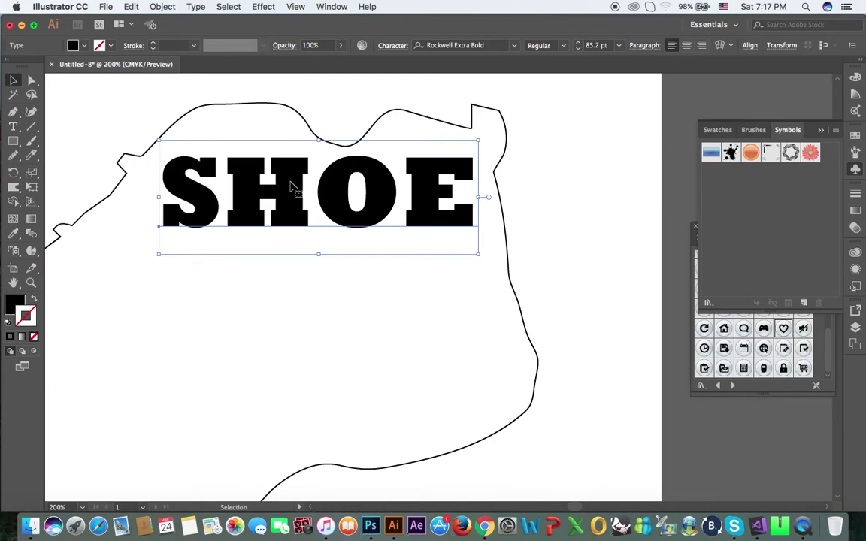
- Convert the SHOE text into outlined letter shapes
right_click(291, 186)
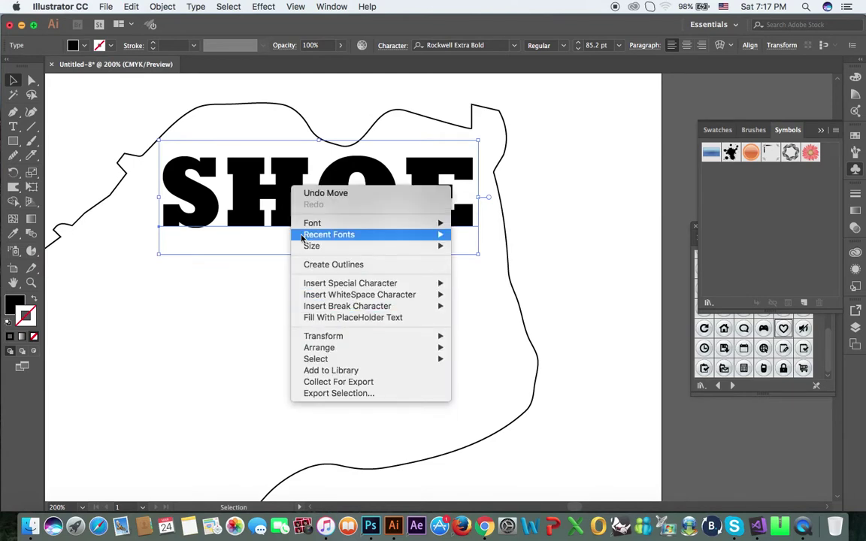
click(359, 264)
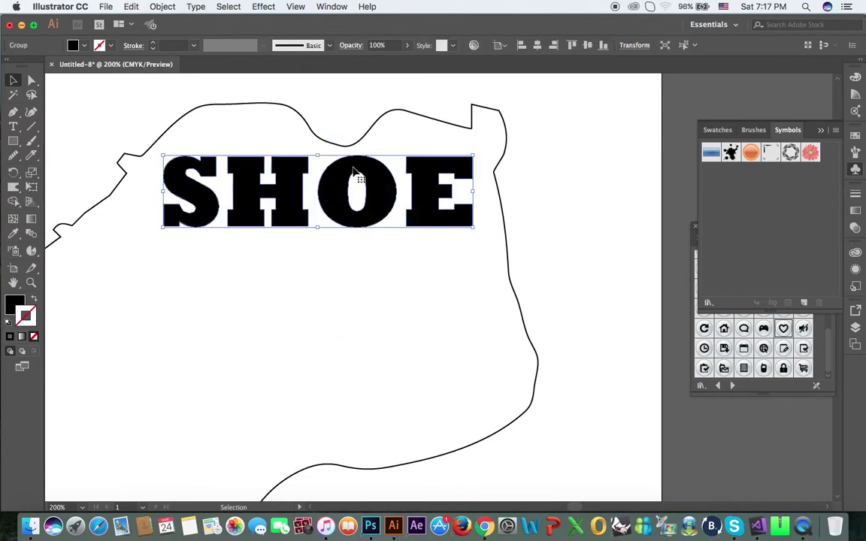
click(303, 271)
click(190, 193)
- Check the S, H, O and E letters individually, then reselect the whole SHOE group
click(32, 80)
click(309, 296)
click(188, 186)
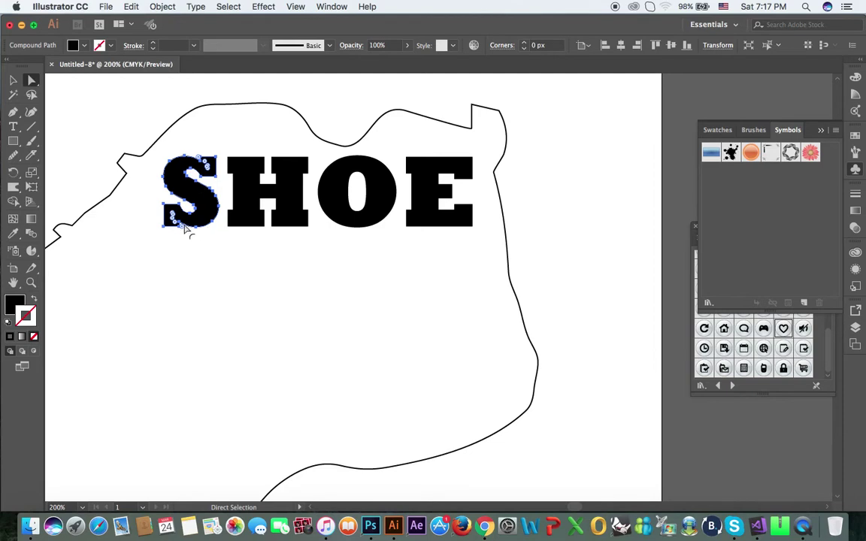
click(266, 184)
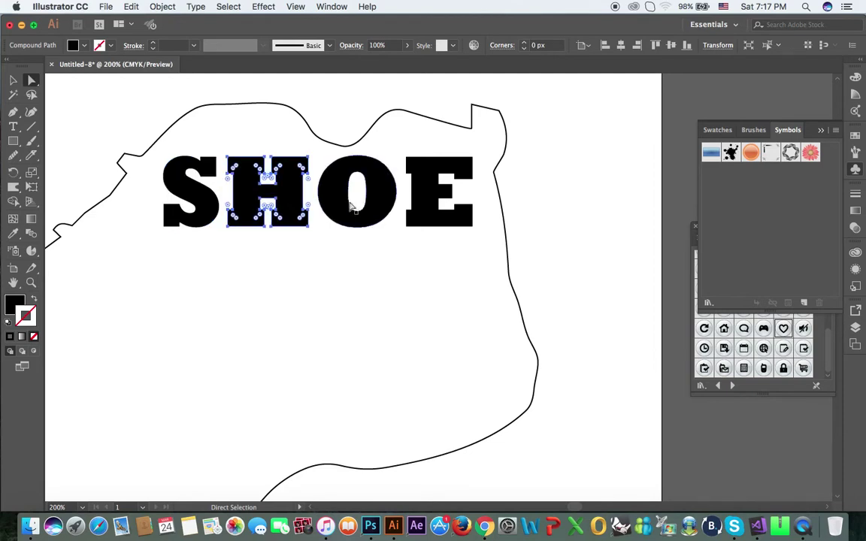
click(381, 193)
click(431, 195)
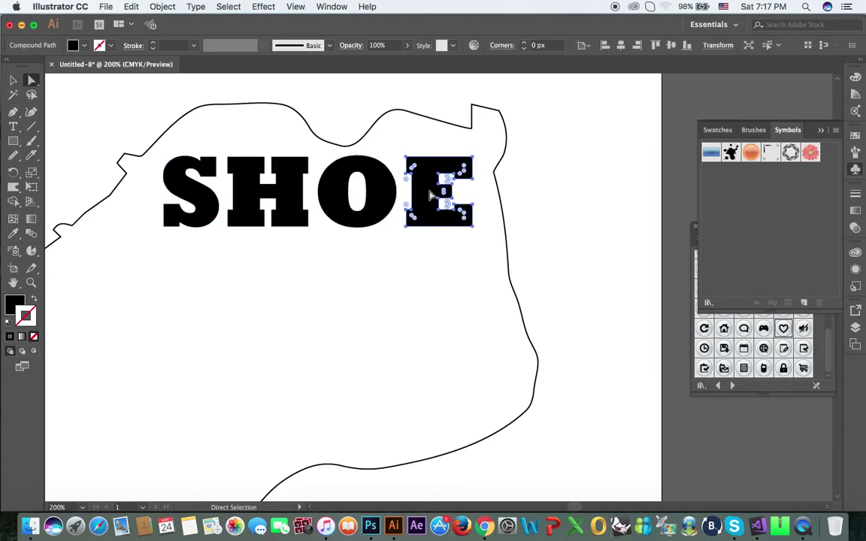
click(13, 79)
click(190, 161)
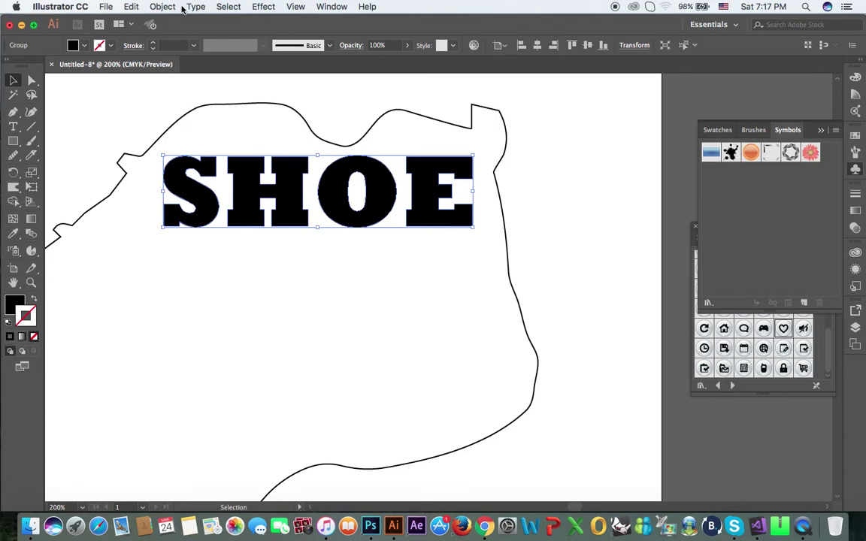
click(163, 6)
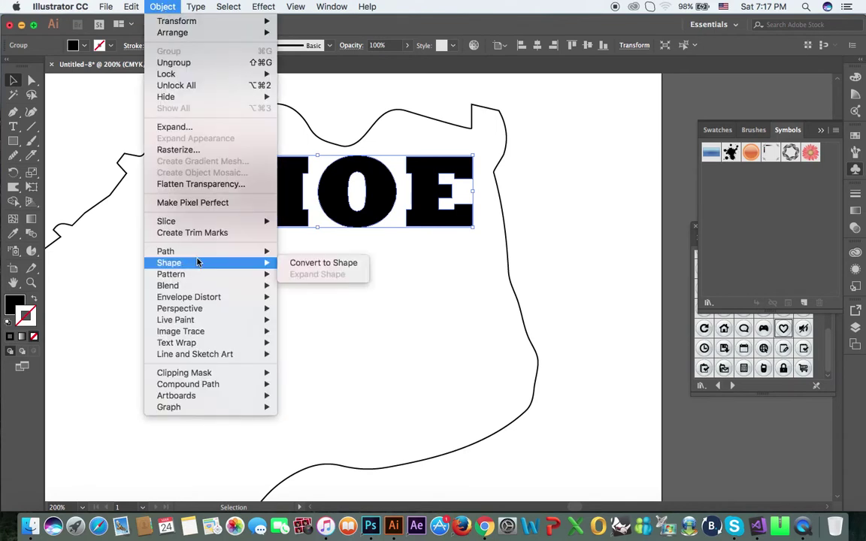
mouse_move(189, 297)
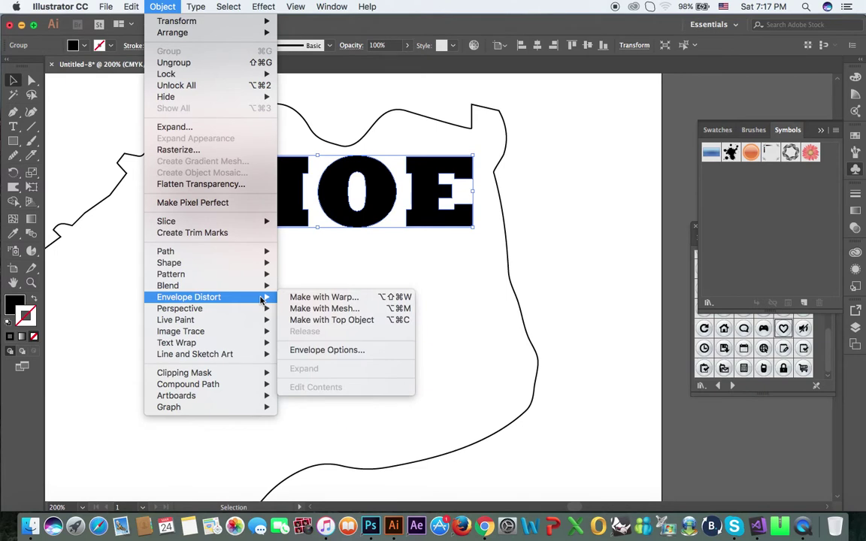
- Wrap the SHOE letters in a 1-row, 4-column mesh envelope, previewing before applying
click(320, 308)
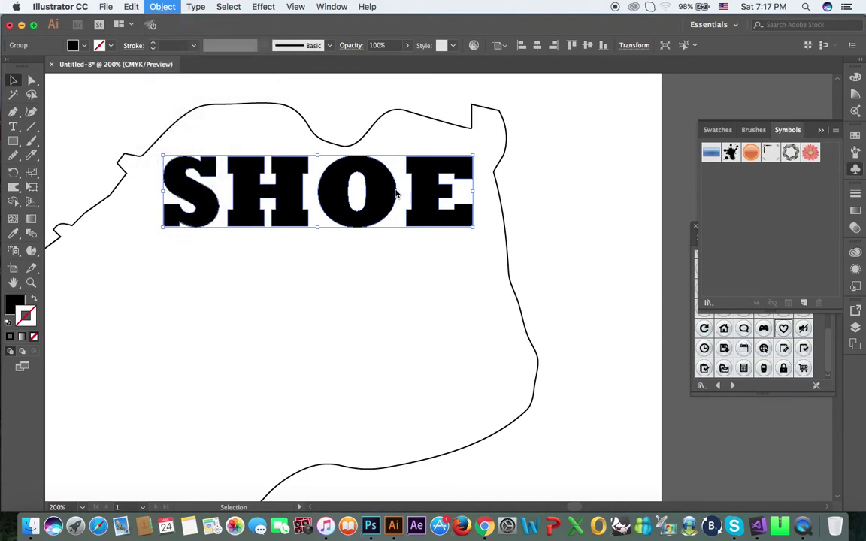
drag(601, 277, 509, 277)
text(1)
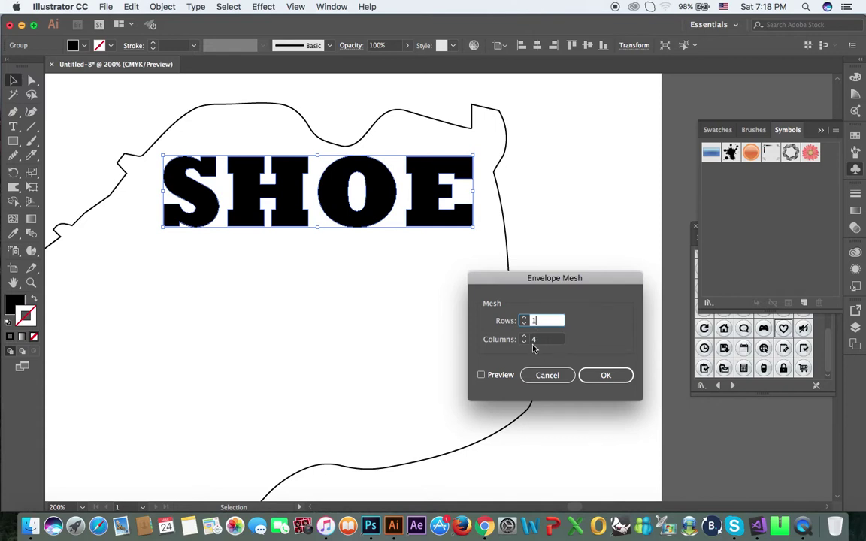
click(482, 375)
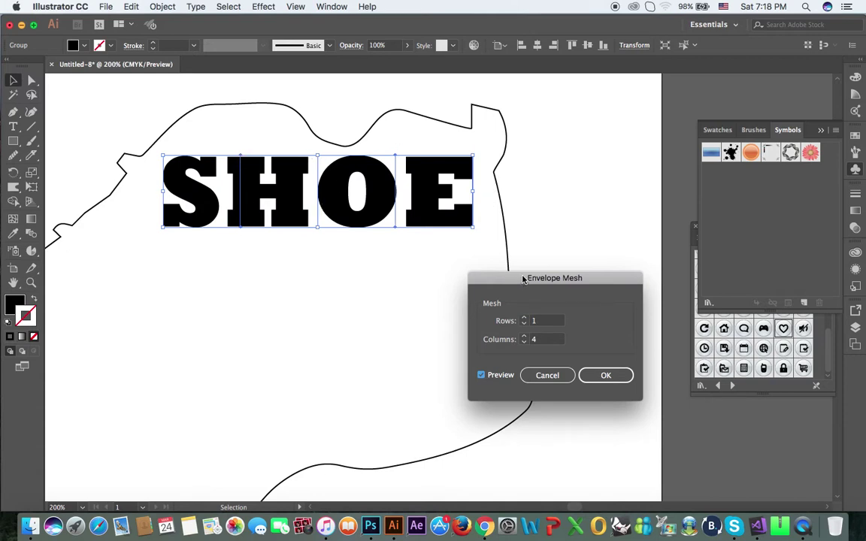
click(605, 375)
click(31, 81)
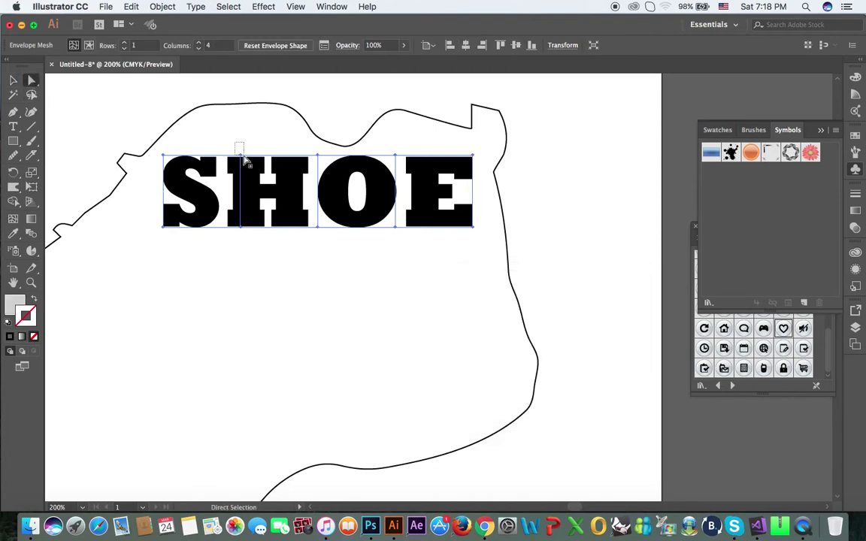
- Raise the S/H top mesh point and the S's top-left corner along the shoe edge
click(240, 155)
drag(242, 157, 241, 111)
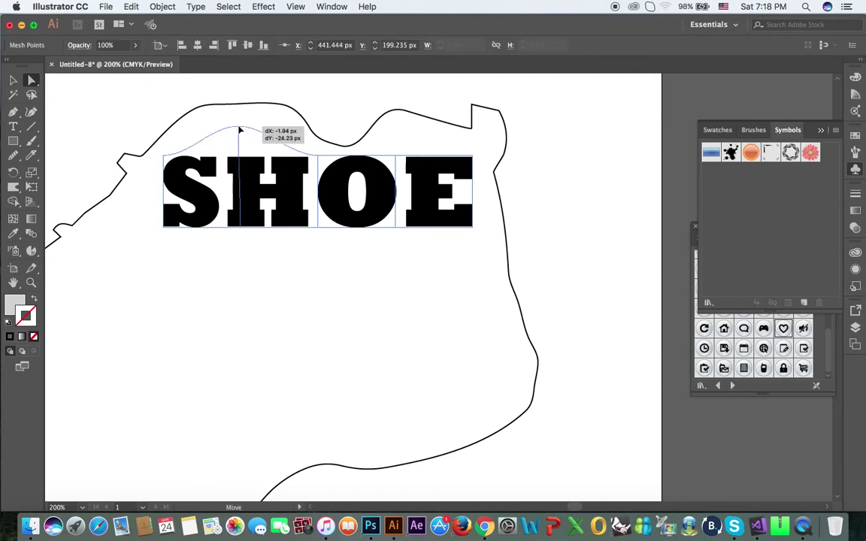
drag(241, 112, 241, 111)
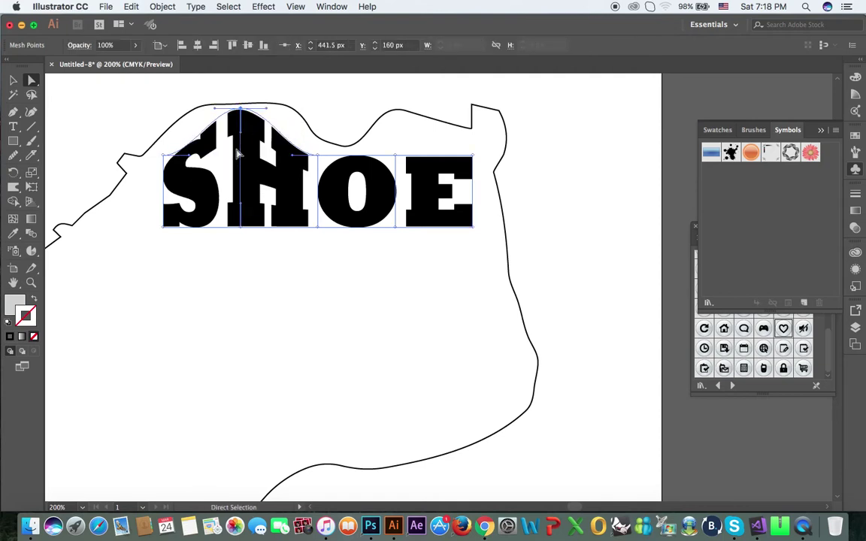
mouse_move(165, 157)
mouse_down()
mouse_move(156, 150)
mouse_move(182, 127)
mouse_up()
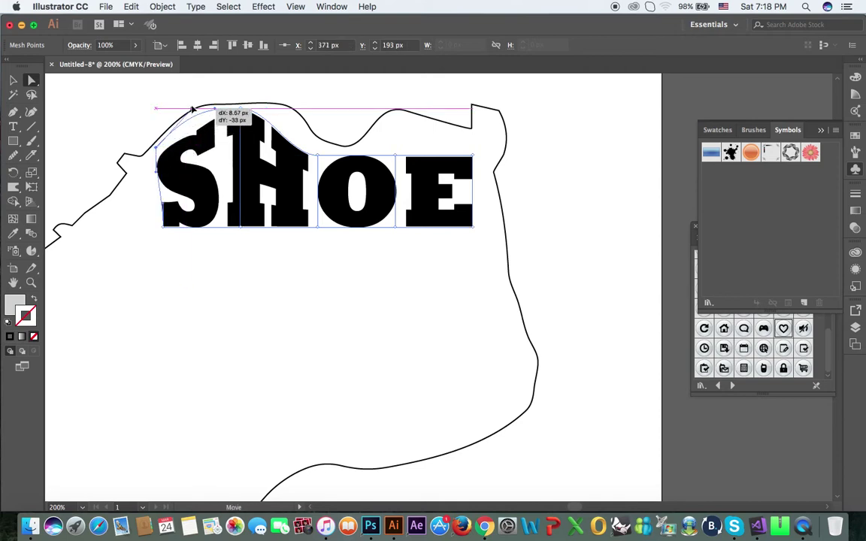
drag(182, 128, 194, 103)
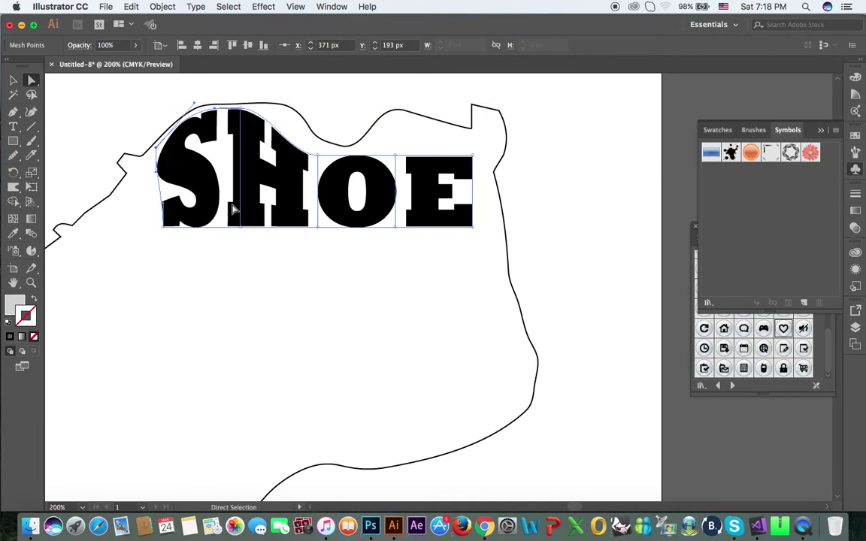
- Lift the O's top-left point and reshape the curve over the H
click(318, 155)
drag(319, 156, 315, 148)
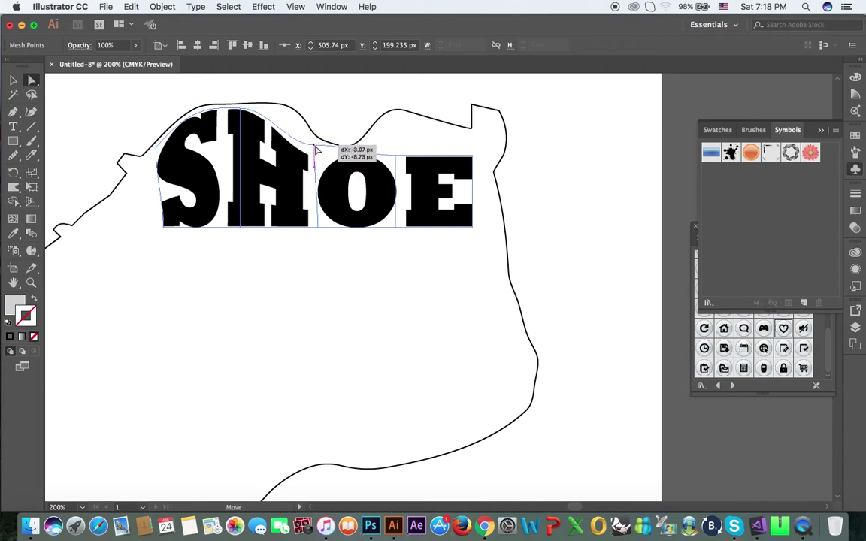
drag(289, 149, 300, 113)
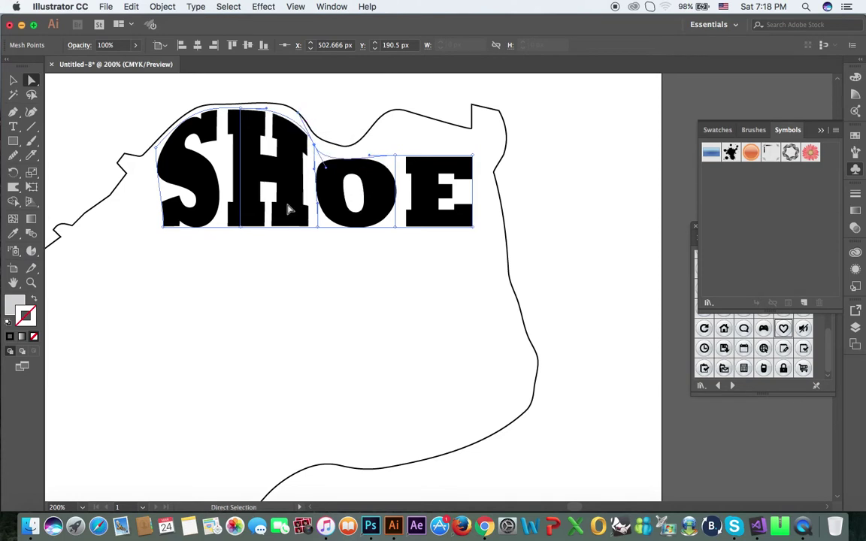
click(399, 229)
click(397, 157)
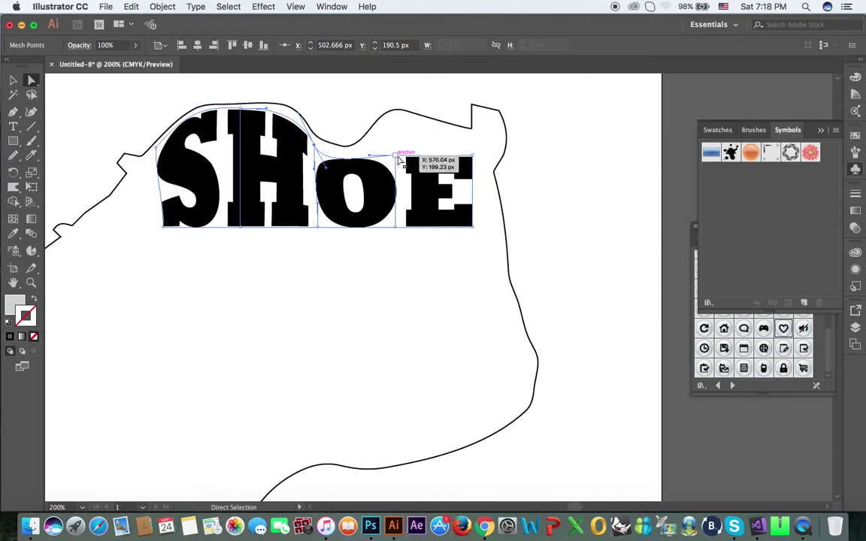
- Lift the O and E tops toward the shoe's edge and adjust the curve over the O
drag(397, 157, 408, 128)
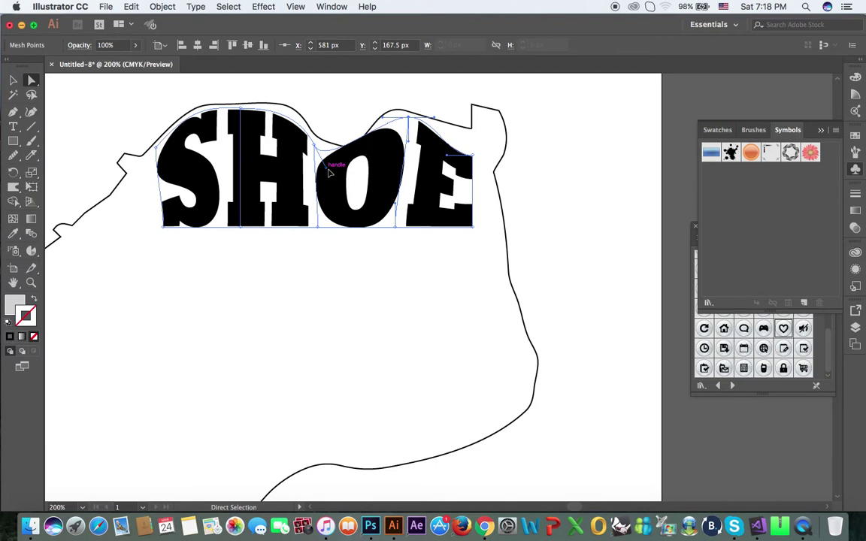
click(396, 145)
click(400, 134)
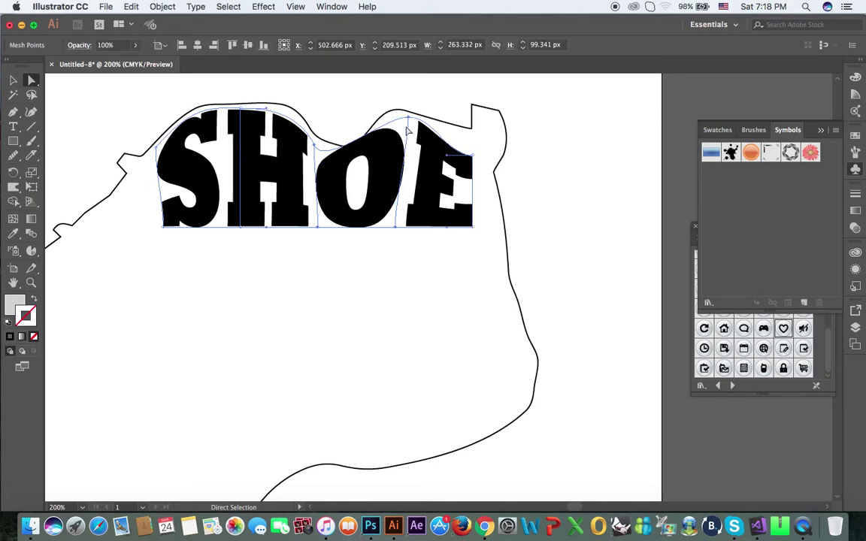
click(408, 118)
drag(382, 118, 383, 140)
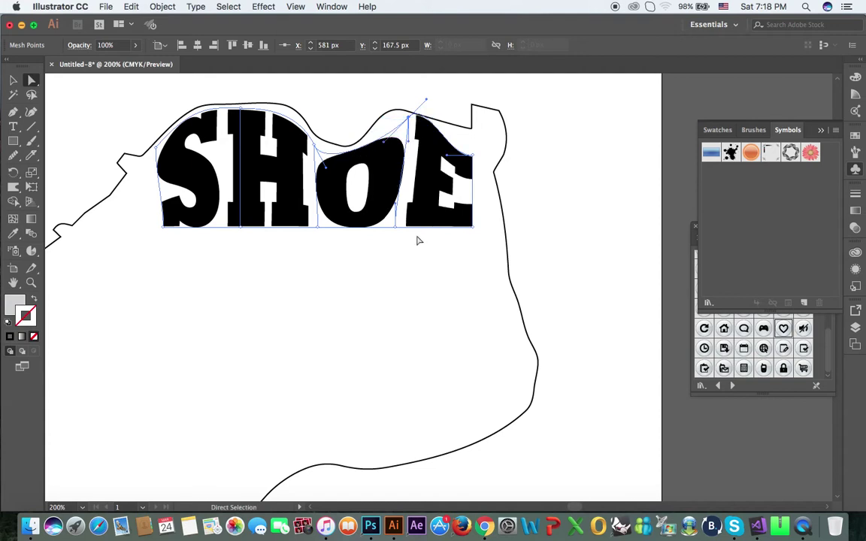
click(418, 142)
- Pull the E's top-right corner toward the heel, curve its top, and stretch its bottom-right corner out
click(472, 155)
drag(472, 157, 497, 117)
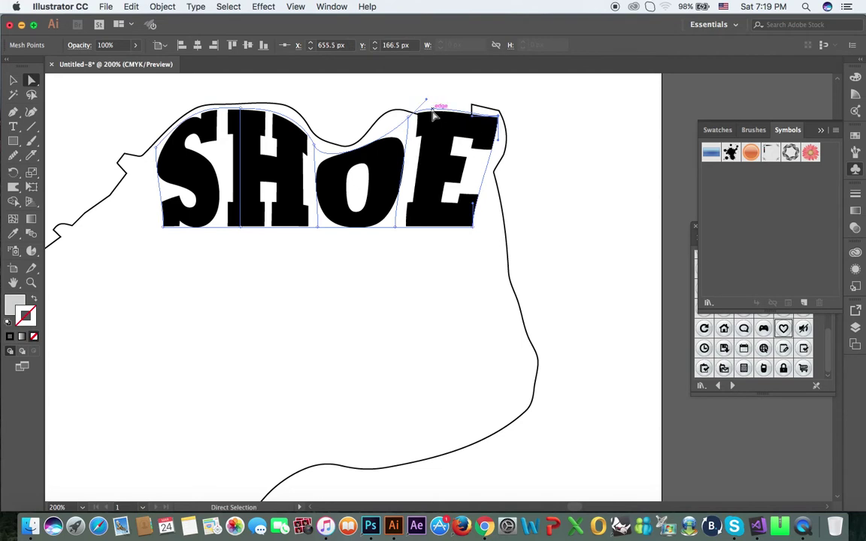
drag(428, 103, 429, 99)
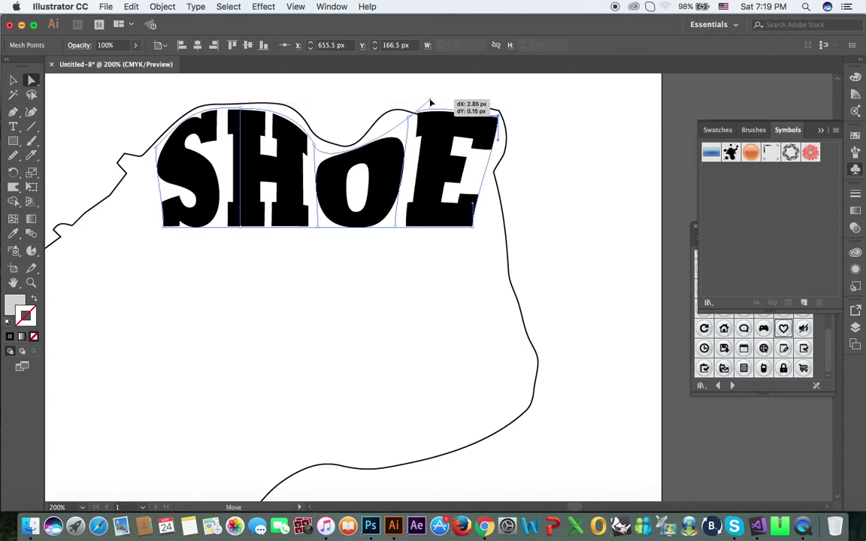
drag(472, 118, 449, 156)
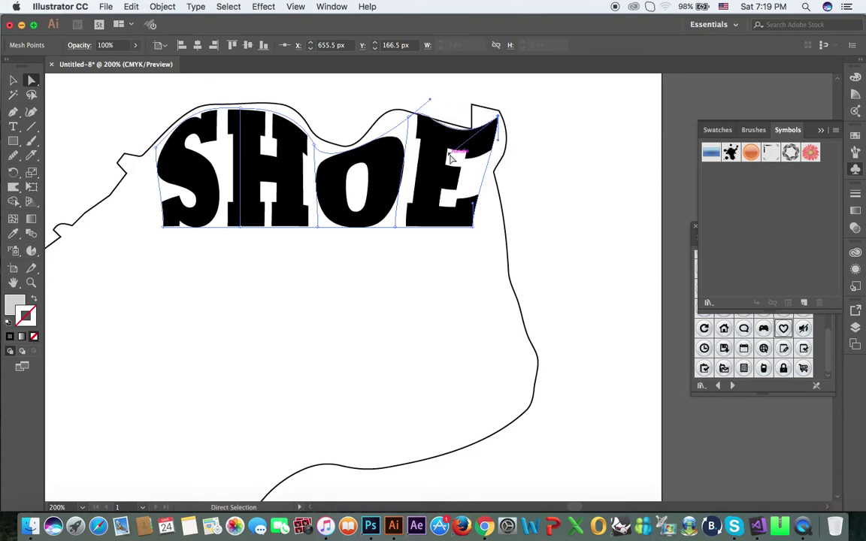
click(424, 125)
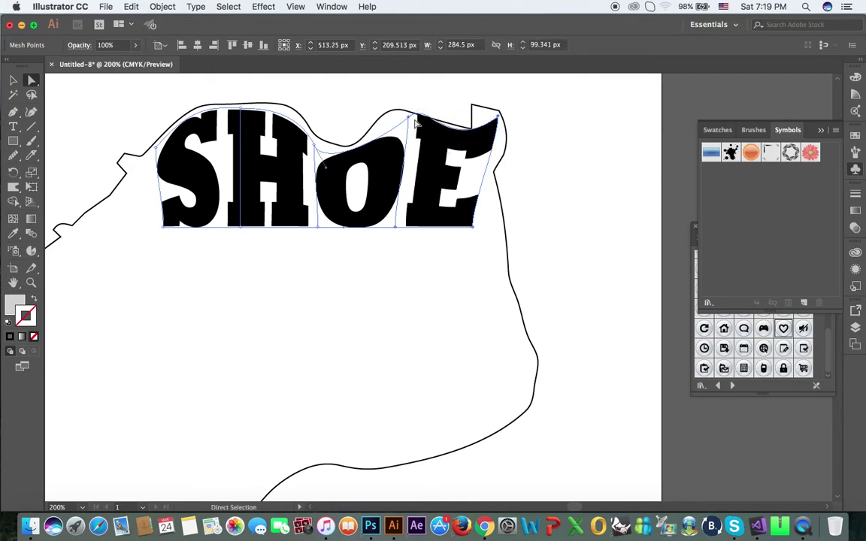
click(409, 121)
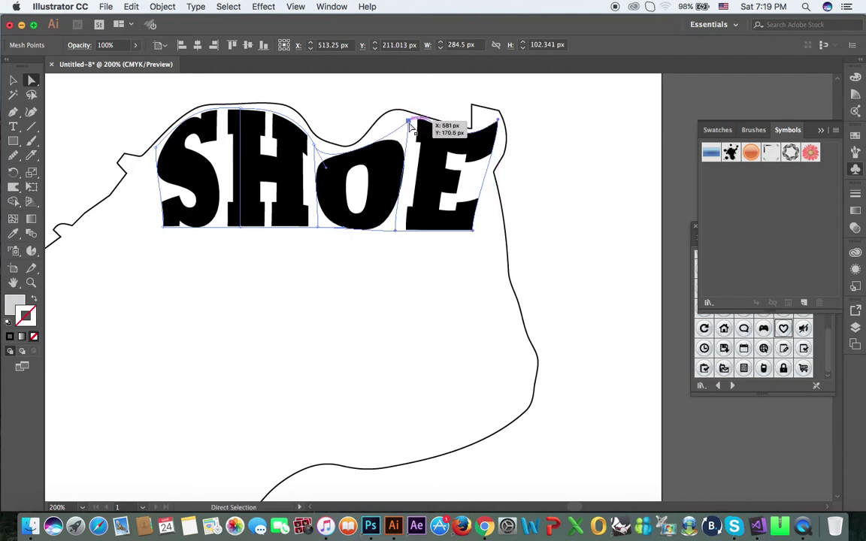
drag(410, 125, 427, 135)
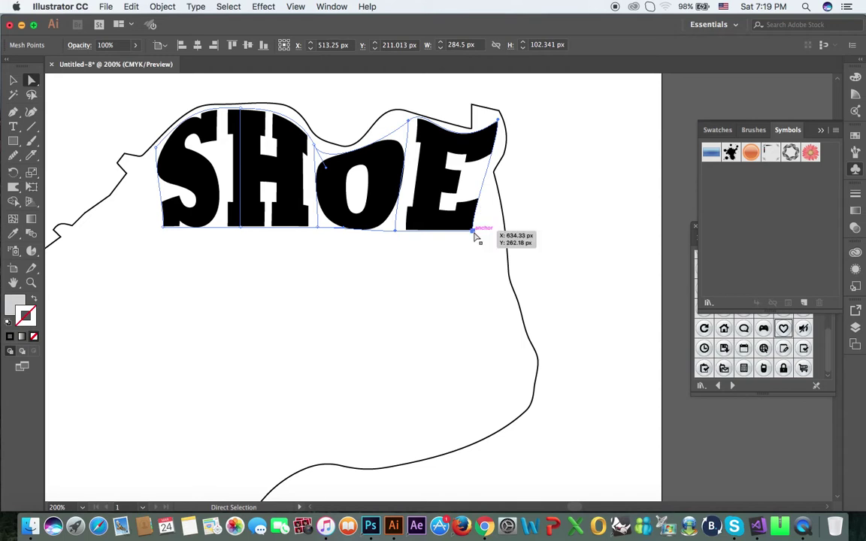
drag(473, 232, 496, 219)
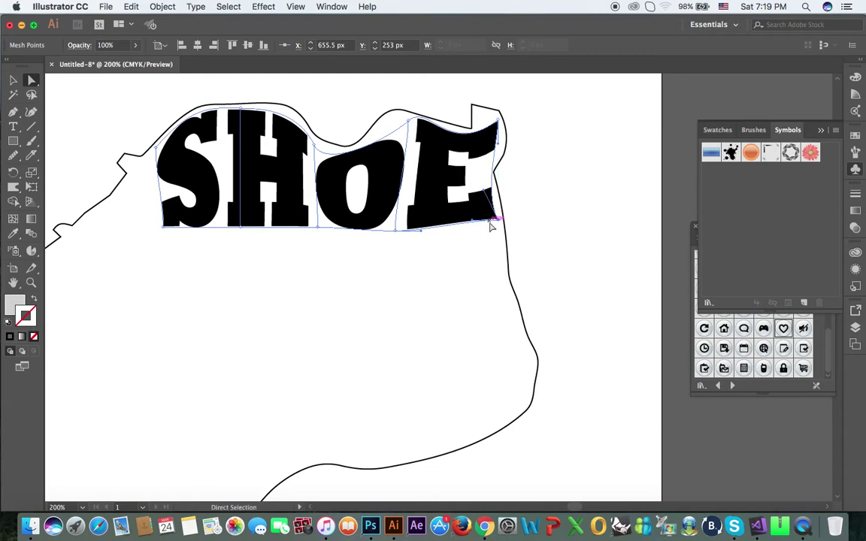
click(163, 228)
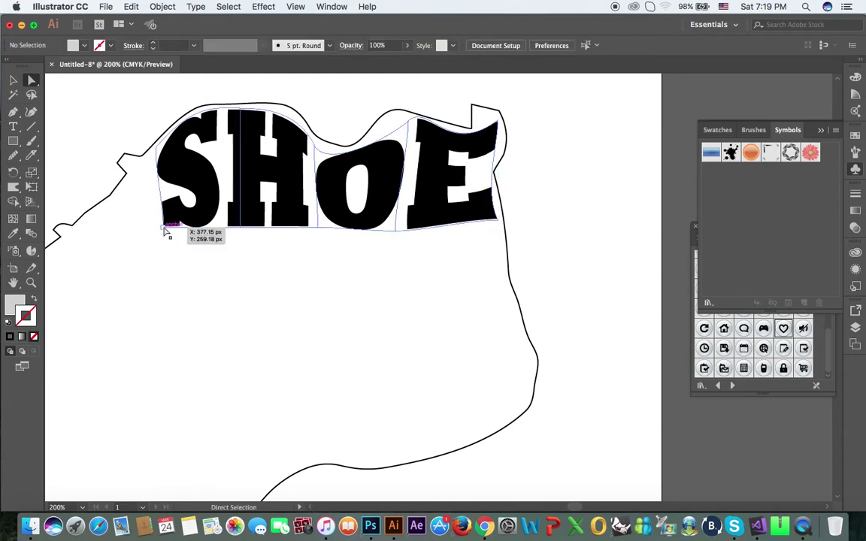
- Stretch the S's lower-left corner outward and lower the bottom edge under H, O and E
drag(166, 229, 114, 218)
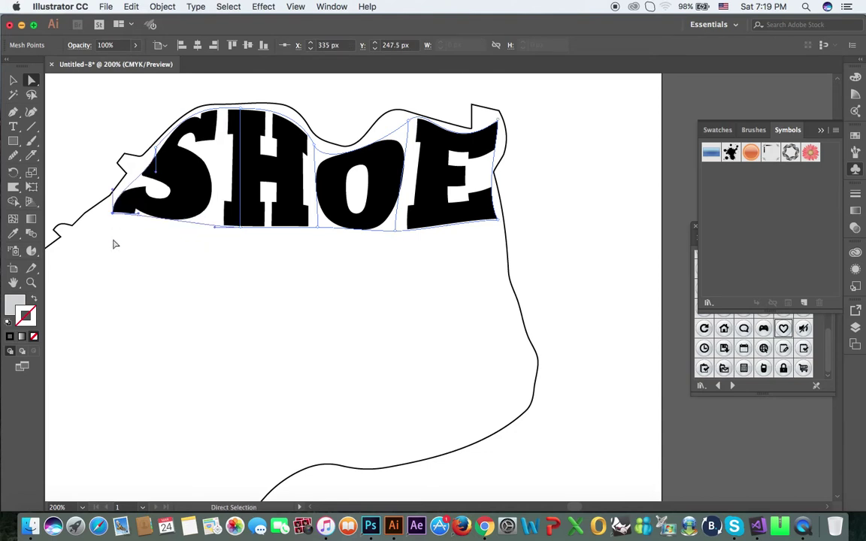
drag(240, 226, 241, 242)
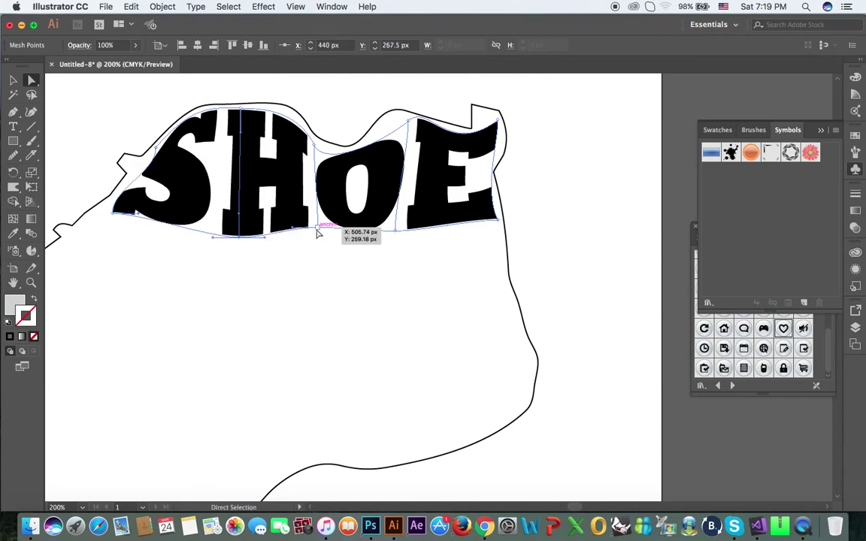
drag(318, 228, 323, 243)
drag(400, 232, 398, 249)
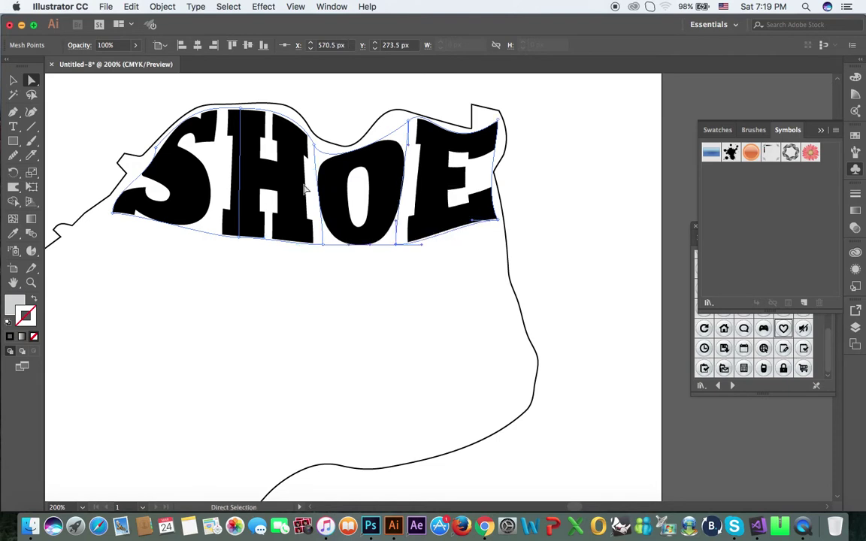
- Adjust the curve at the S's upper-left corner, then deselect and view the result
click(154, 150)
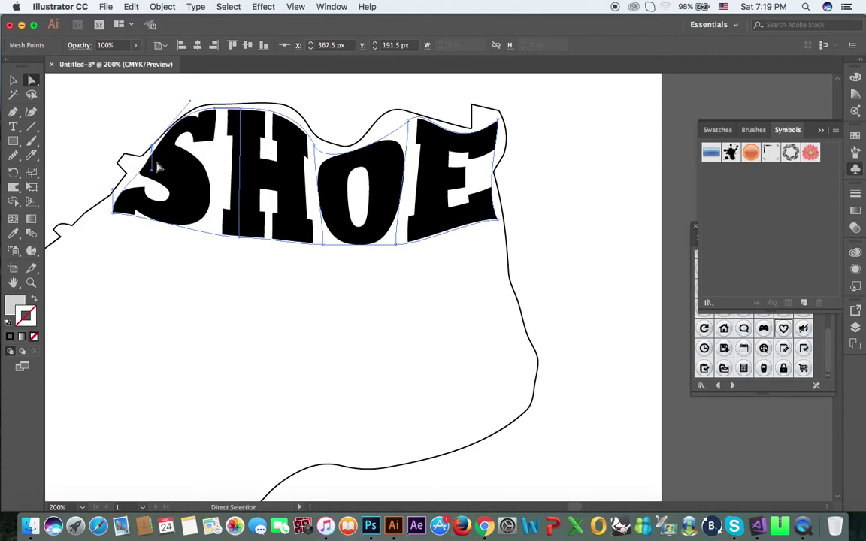
drag(154, 169, 145, 197)
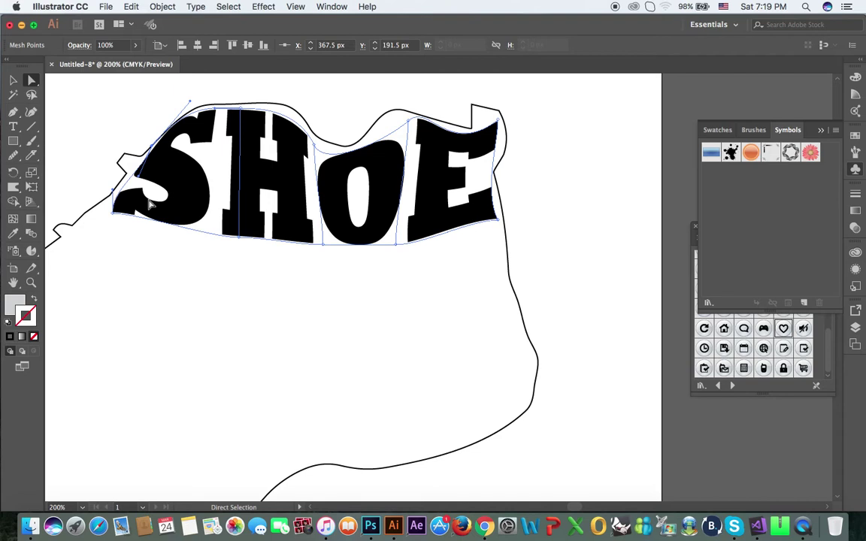
click(12, 79)
click(377, 321)
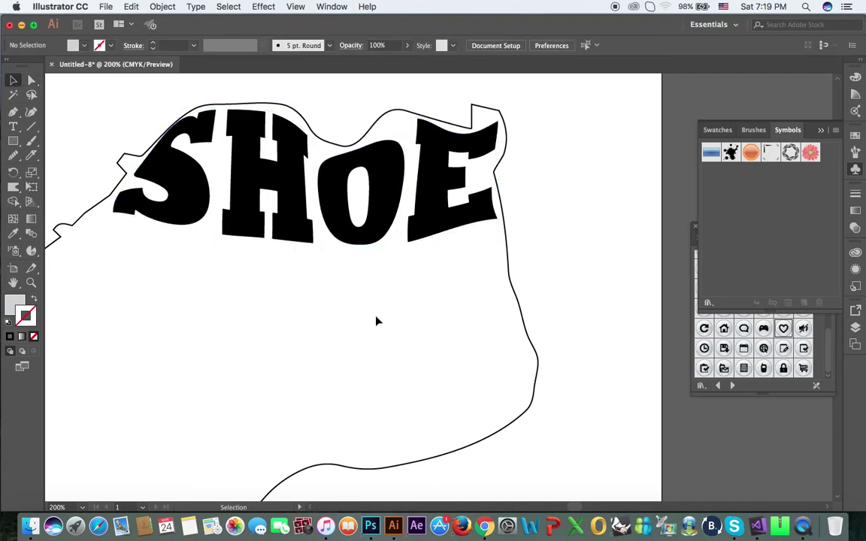
scroll(378, 319, down, 3)
scroll(382, 304, down, 3)
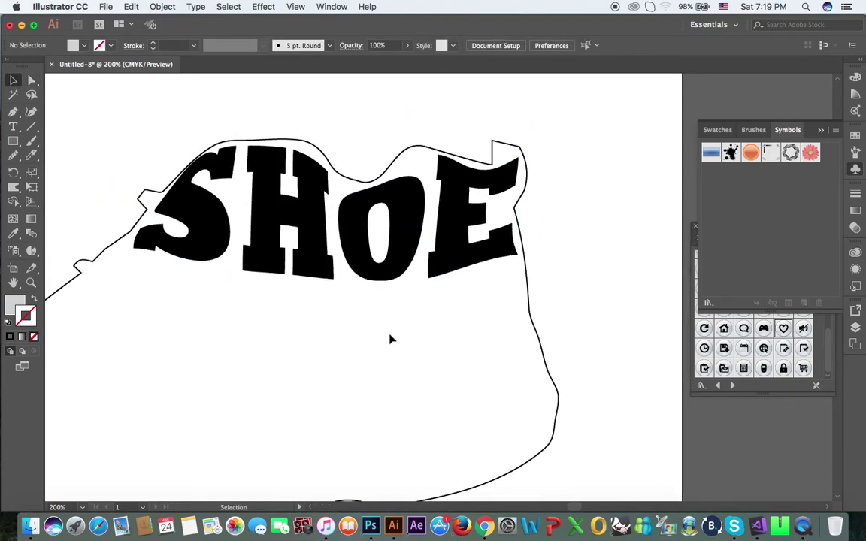
scroll(390, 339, down, 1)
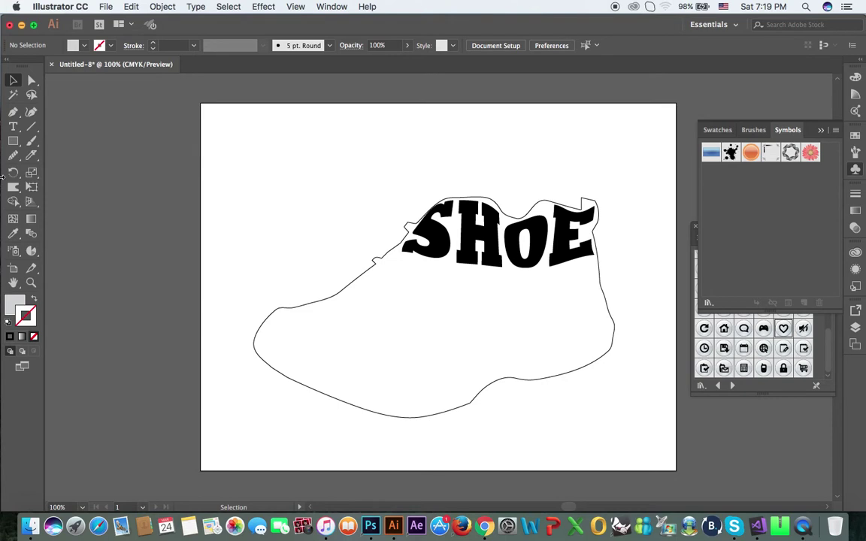
- Add the text COMPANY, enlarge it, and move it down onto the shoe's sole
click(13, 126)
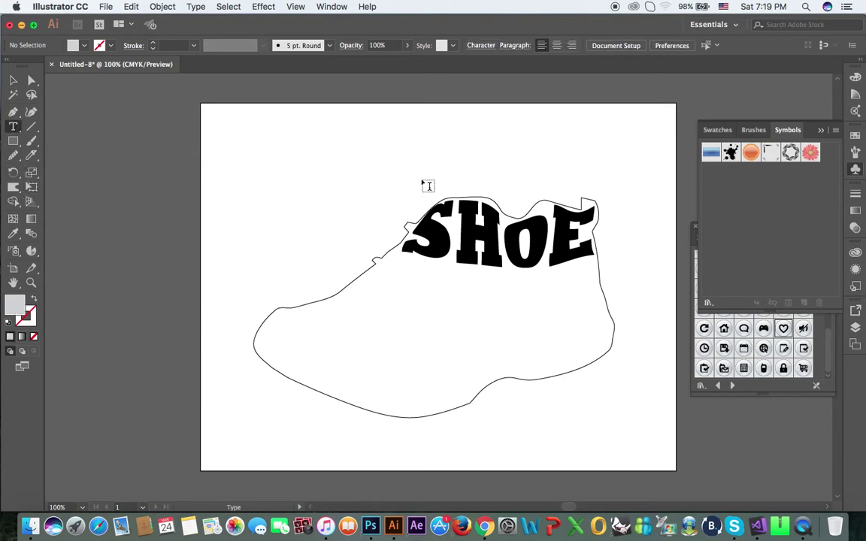
click(293, 178)
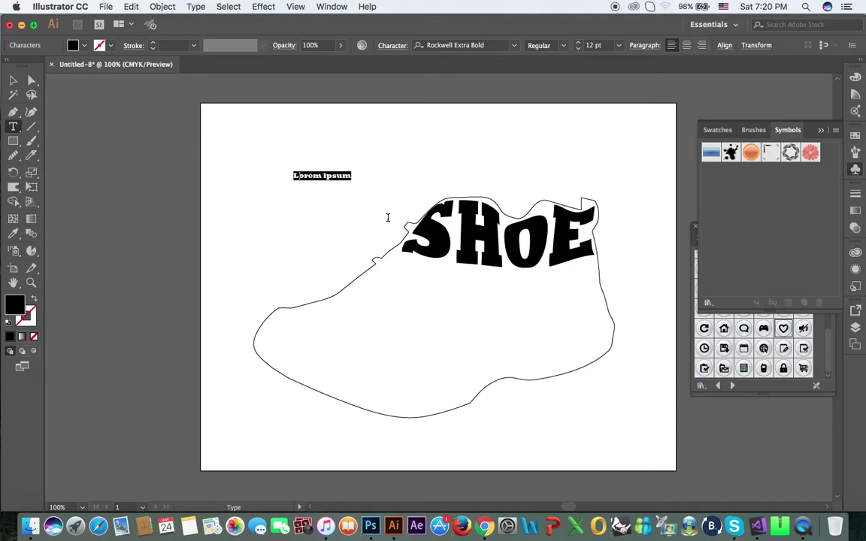
text(com)
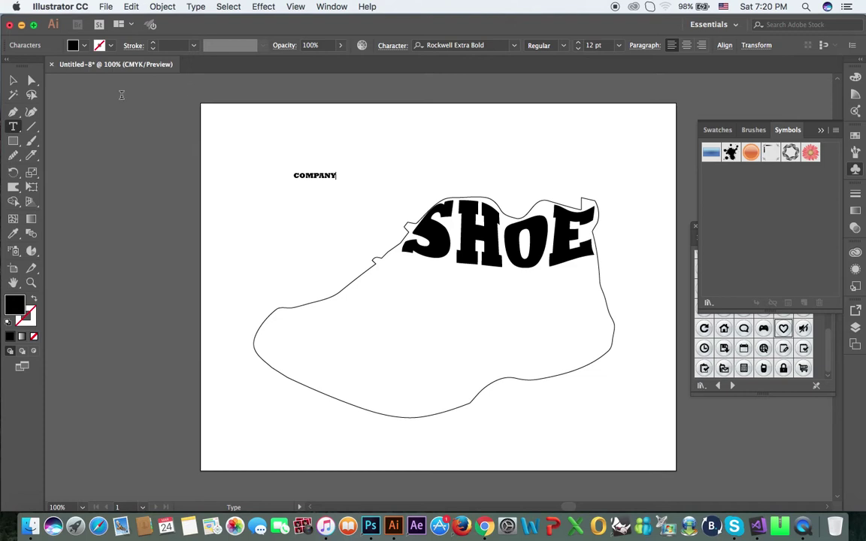
click(12, 80)
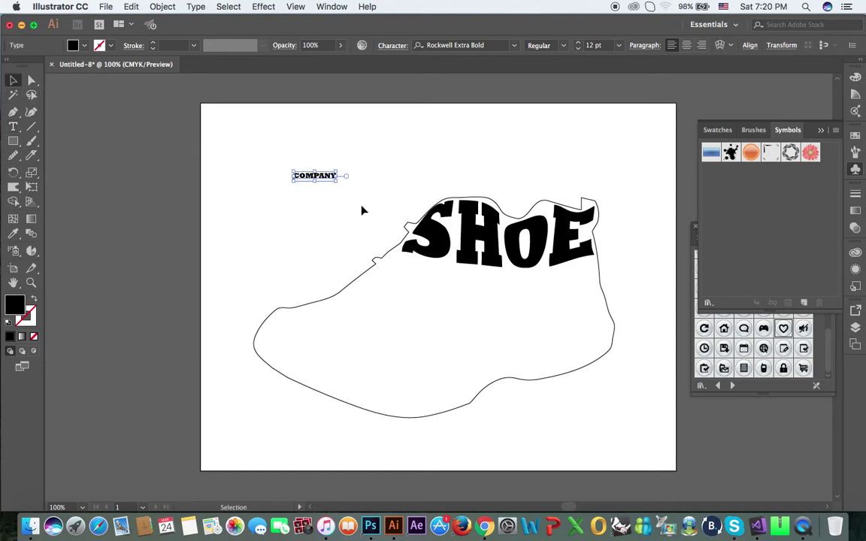
mouse_move(337, 180)
mouse_down()
mouse_move(369, 210)
mouse_move(390, 214)
mouse_move(489, 325)
mouse_move(354, 343)
mouse_move(348, 324)
mouse_up()
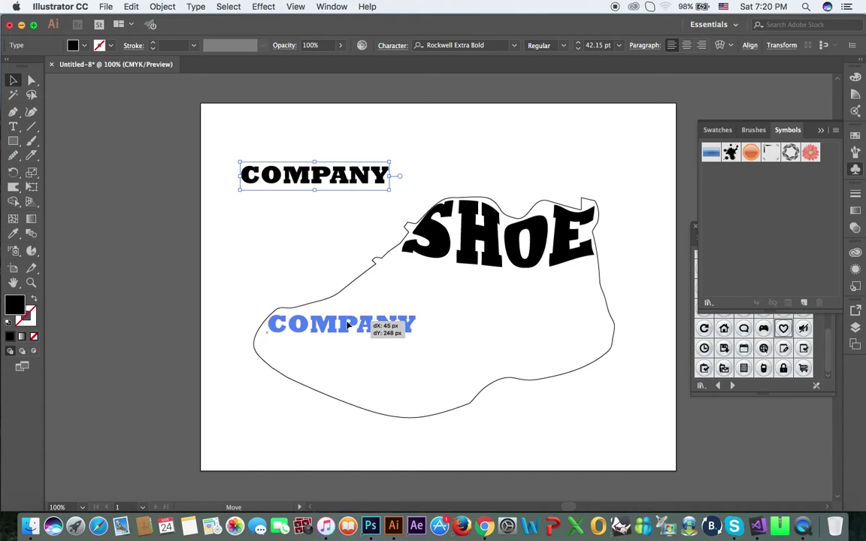
drag(348, 324, 410, 385)
- Place COMPANY at the sole, zoom in on it, and convert it to outlines
click(402, 394)
key(ctrl+plus)
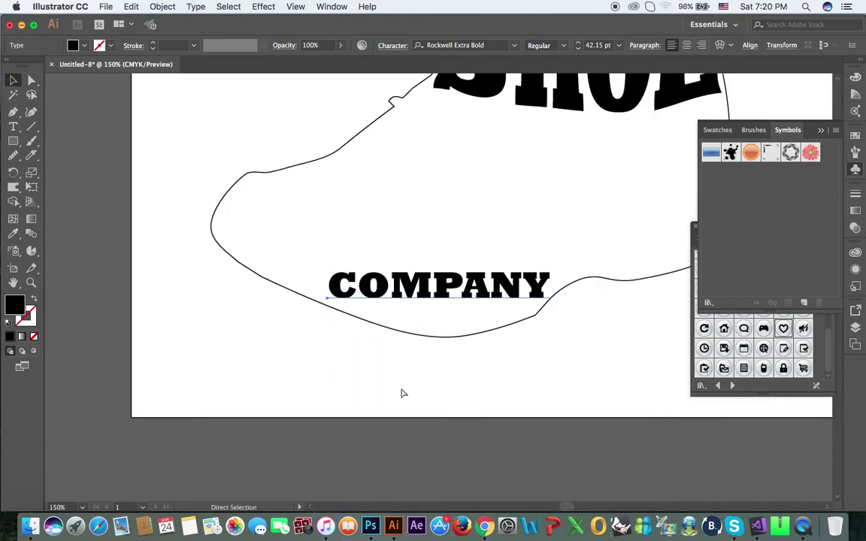
key(ctrl+plus)
drag(479, 355, 406, 341)
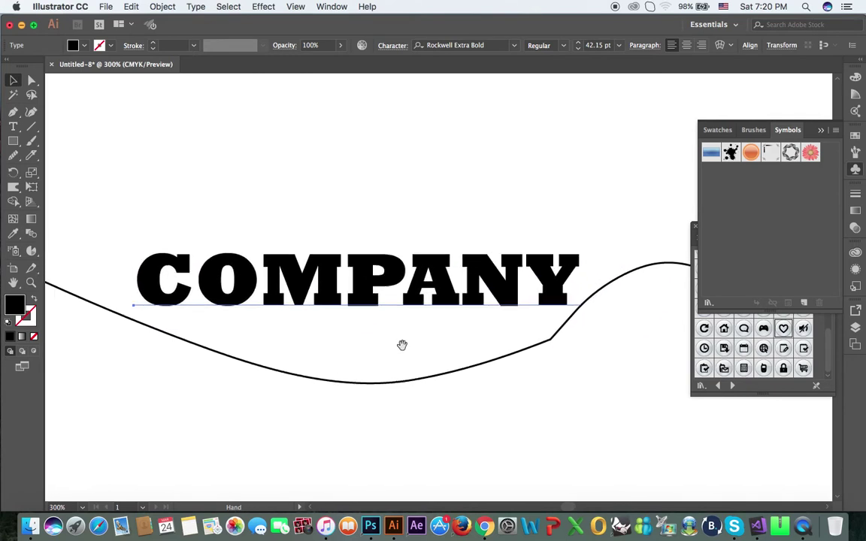
right_click(368, 288)
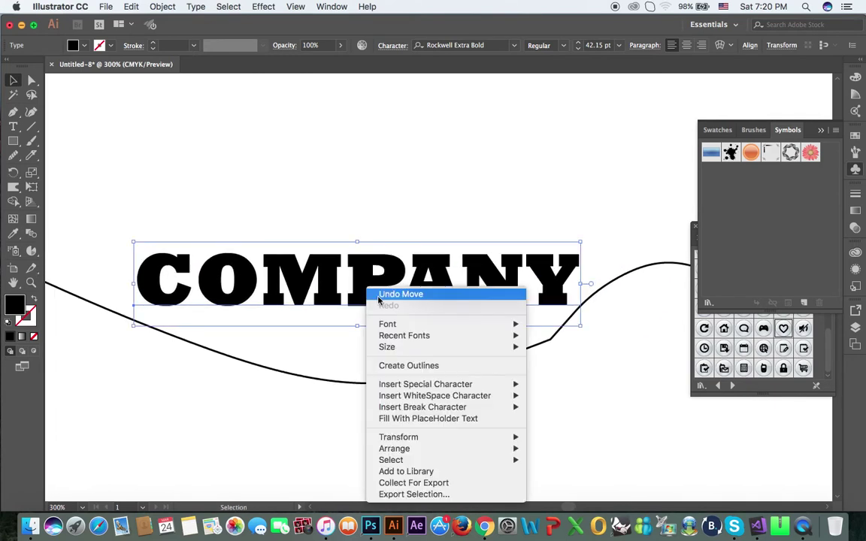
click(411, 366)
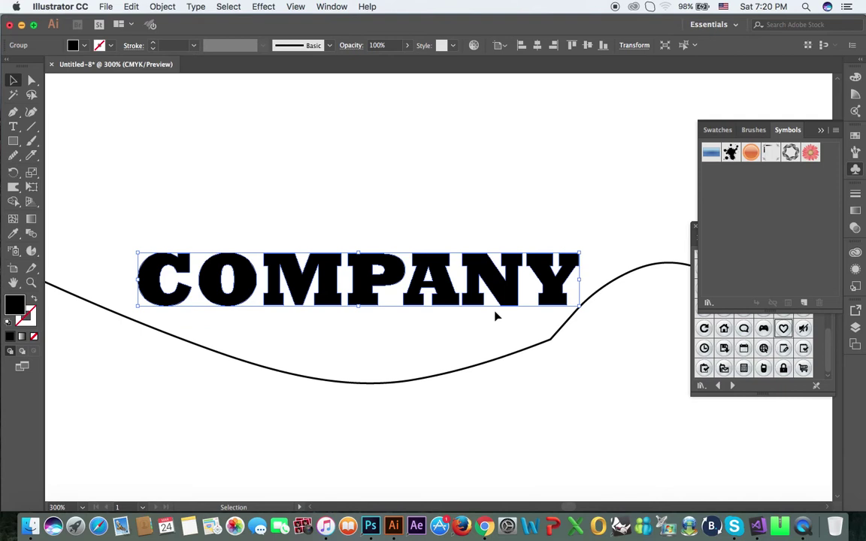
- Wrap COMPANY in a 1-row, 7-column mesh envelope
click(162, 6)
mouse_move(171, 274)
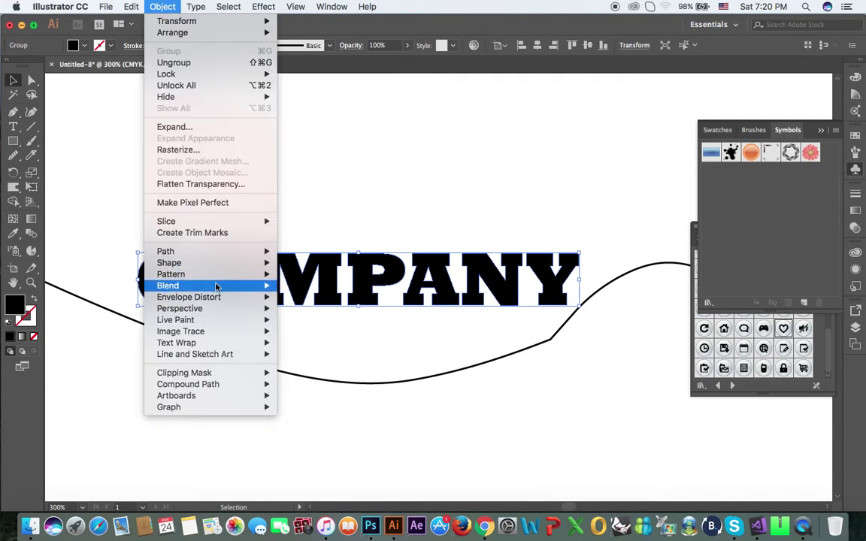
click(286, 303)
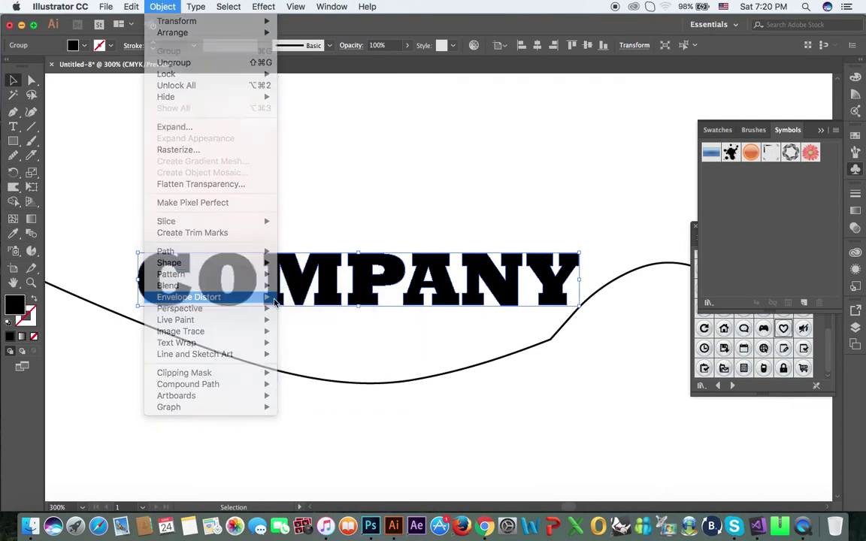
click(162, 7)
mouse_move(188, 296)
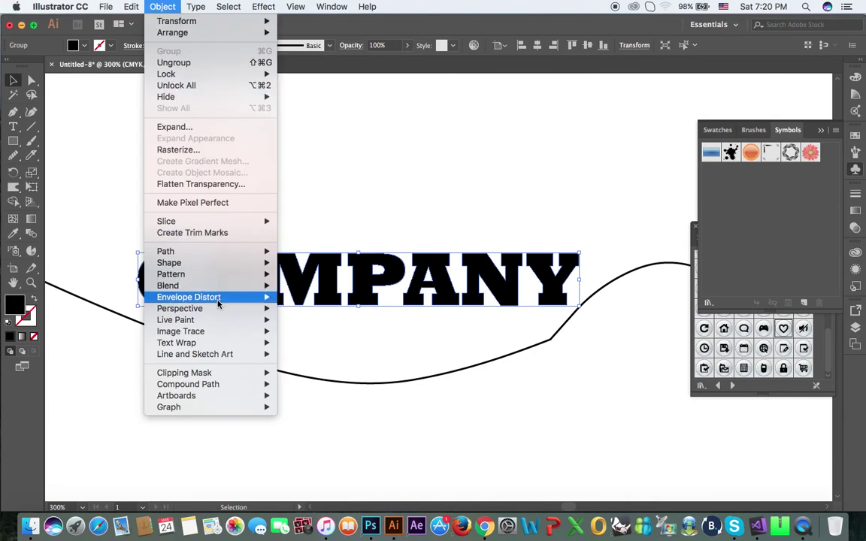
click(323, 308)
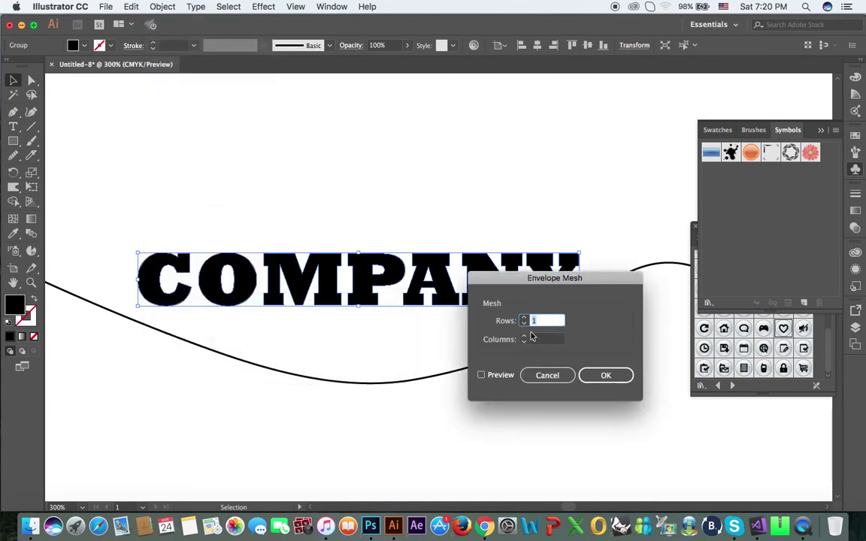
drag(525, 282, 512, 347)
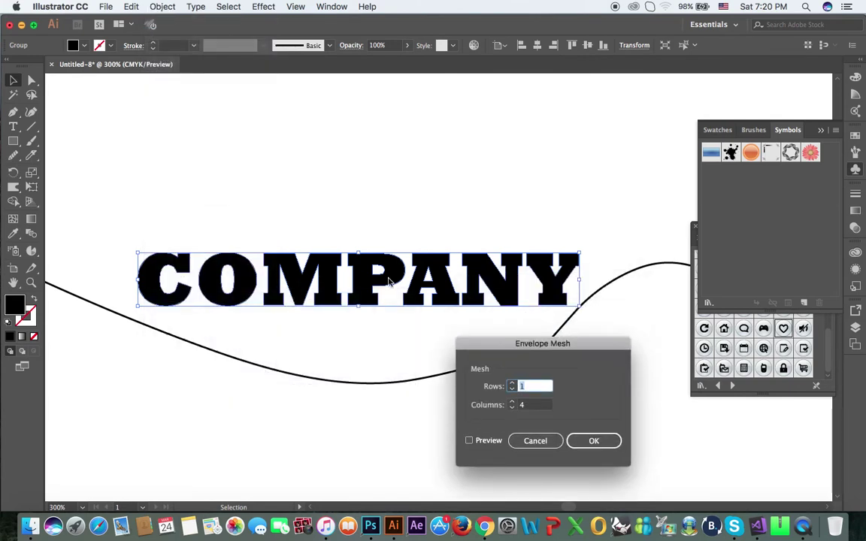
key(Tab)
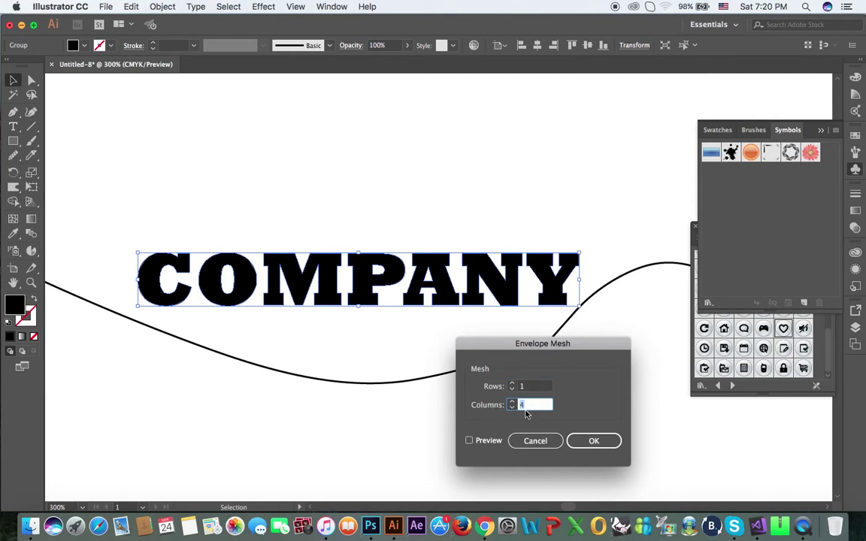
text(7)
click(593, 441)
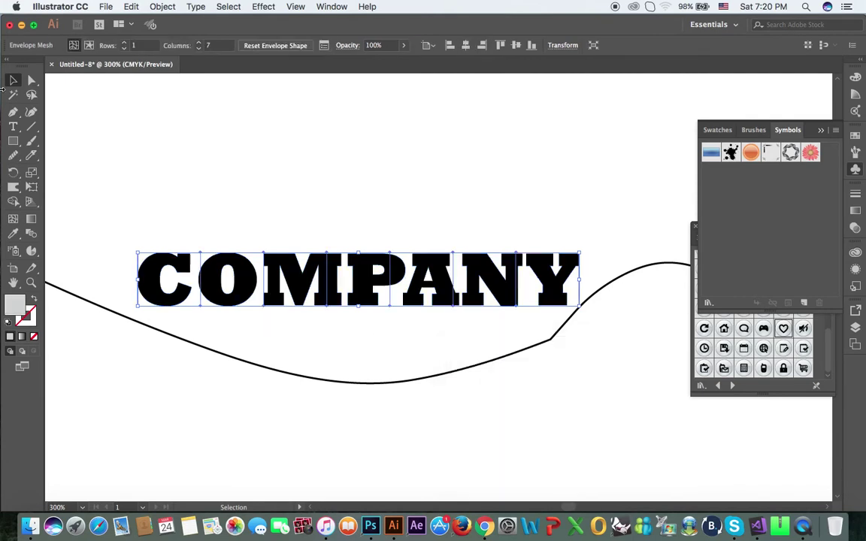
click(34, 80)
- Pull COMPANY's bottom mesh points down onto the sole curve from C through Y
drag(205, 305, 196, 335)
drag(262, 306, 262, 354)
drag(327, 310, 328, 372)
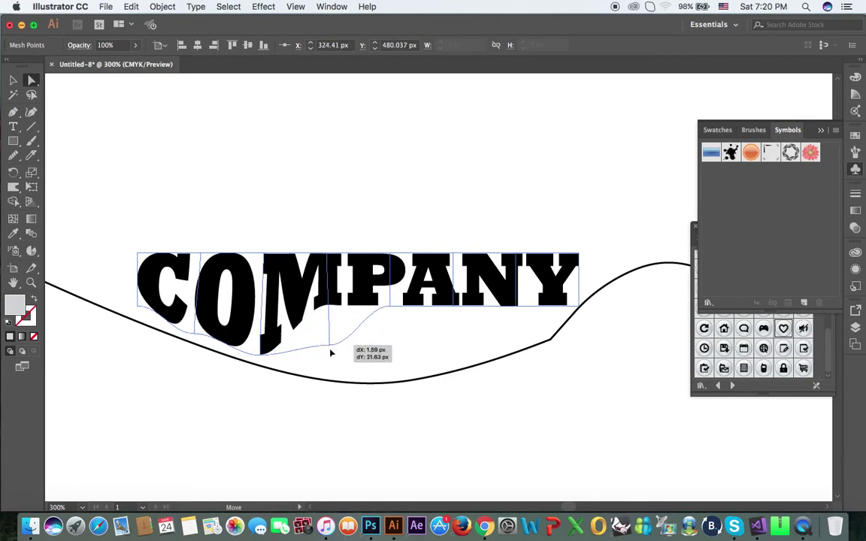
drag(390, 307, 401, 374)
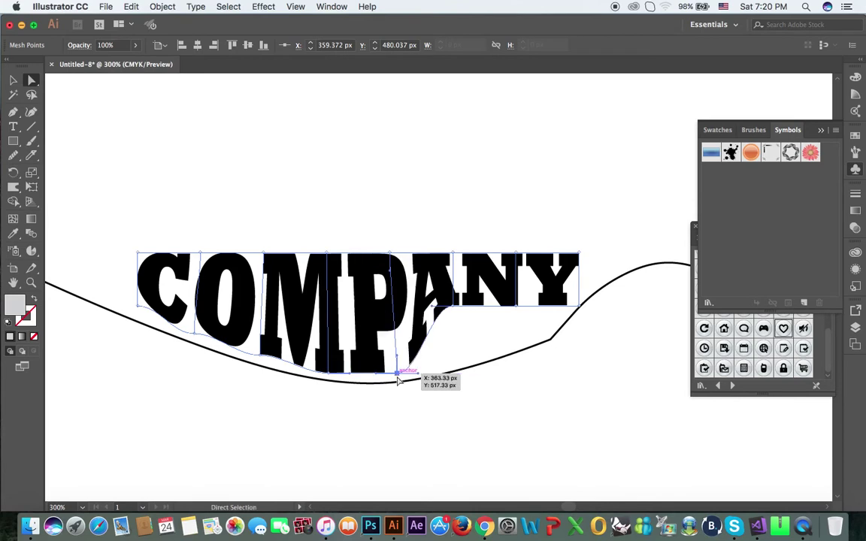
drag(454, 309, 478, 360)
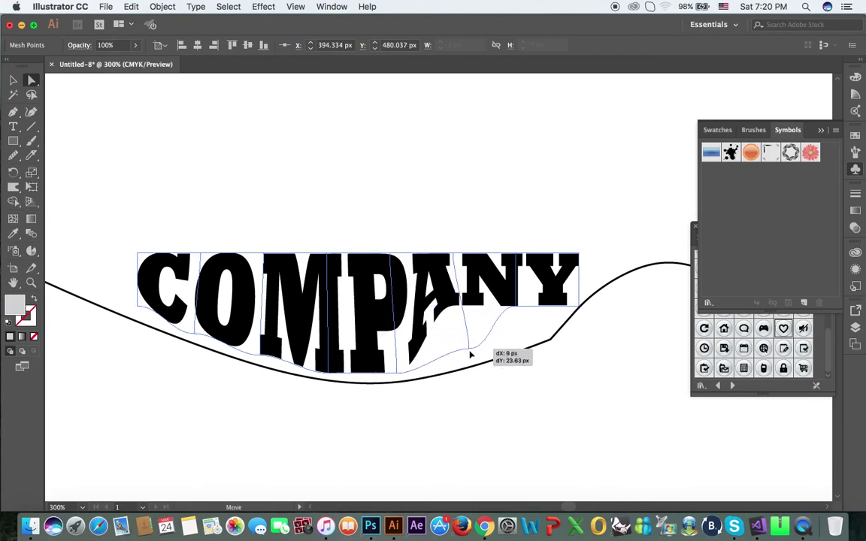
drag(526, 316, 556, 338)
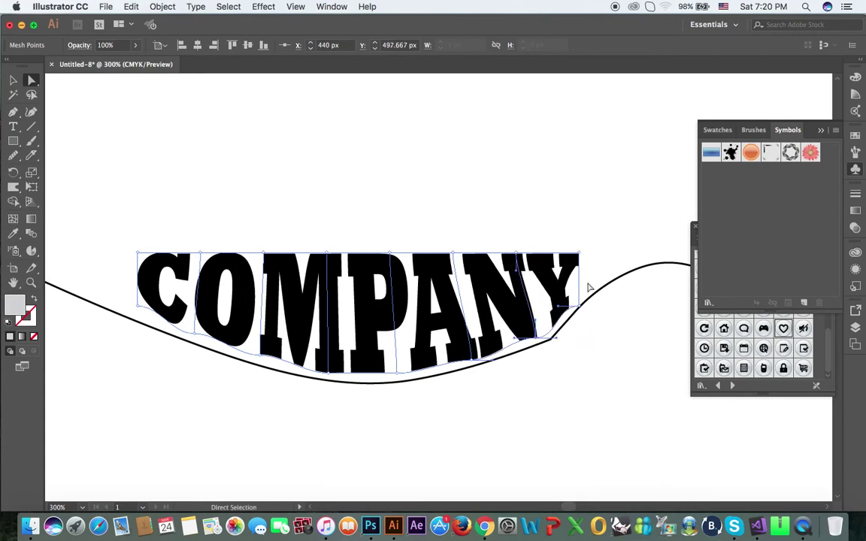
- Raise COMPANY's top mesh points into a wave and stretch the C up and left
drag(579, 255, 594, 241)
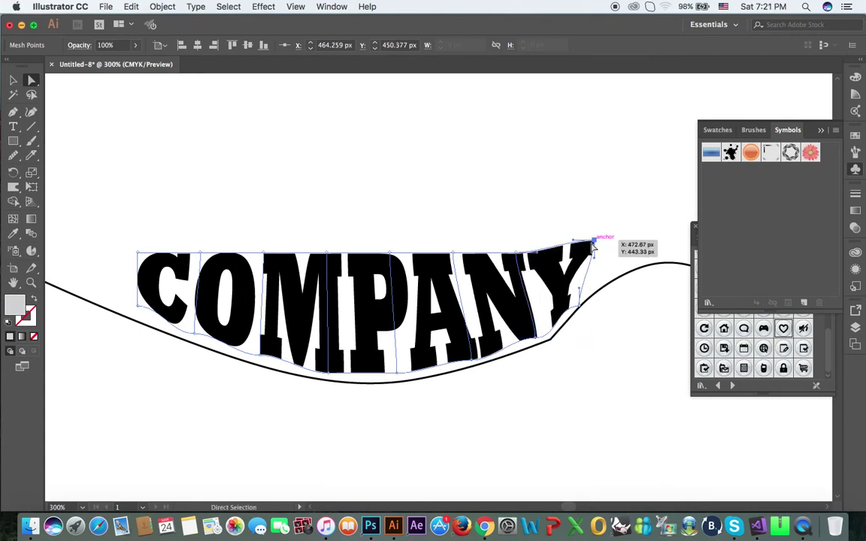
drag(453, 253, 455, 237)
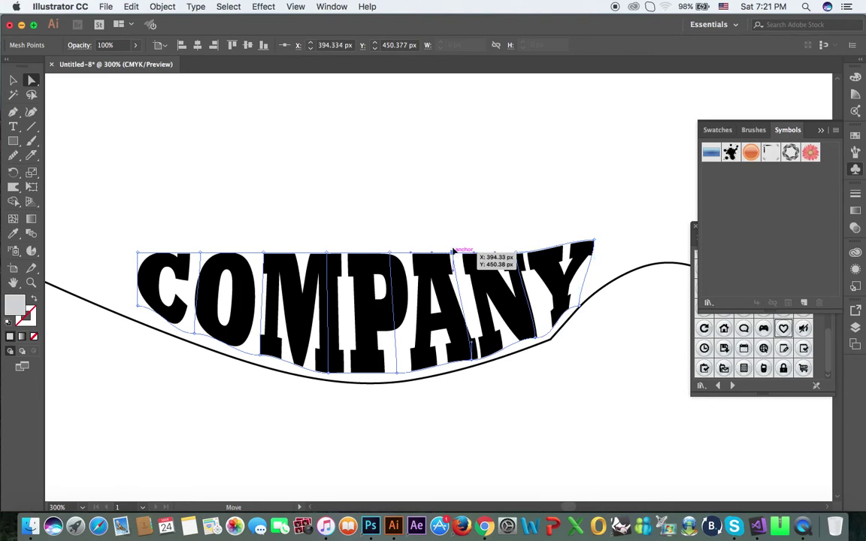
drag(325, 253, 323, 235)
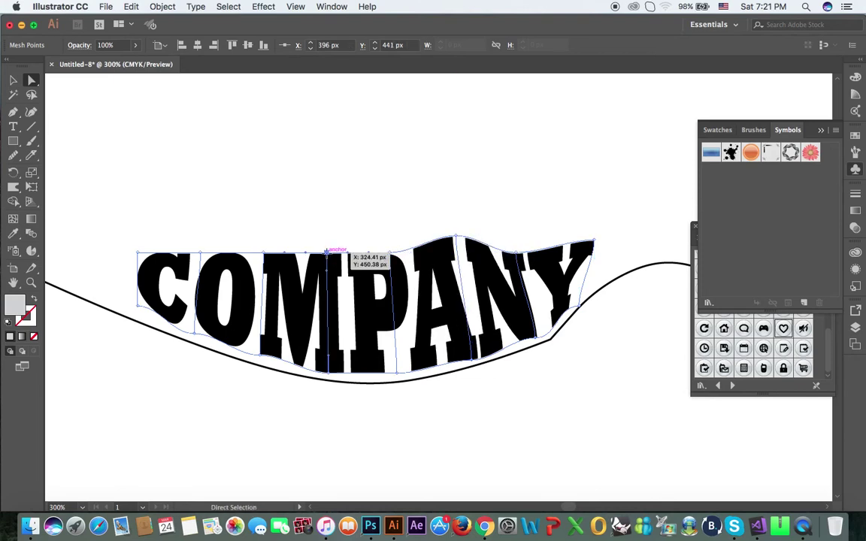
click(391, 253)
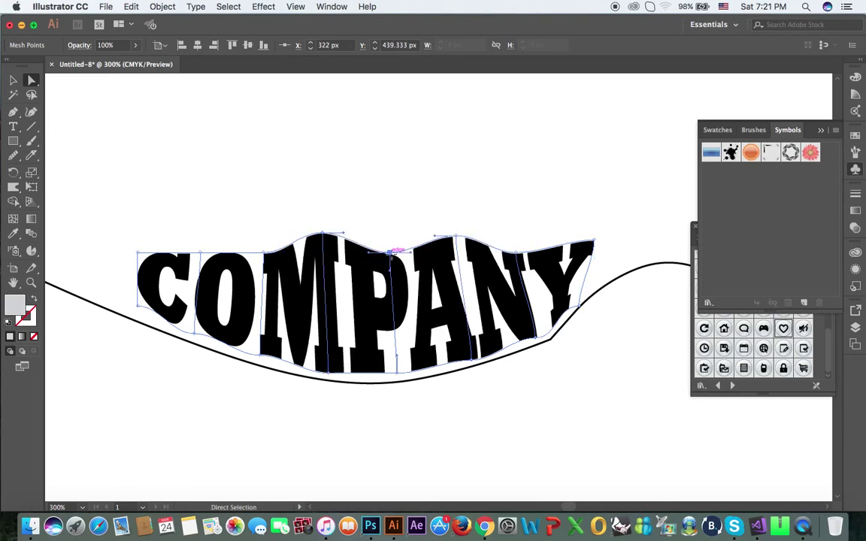
drag(392, 253, 393, 230)
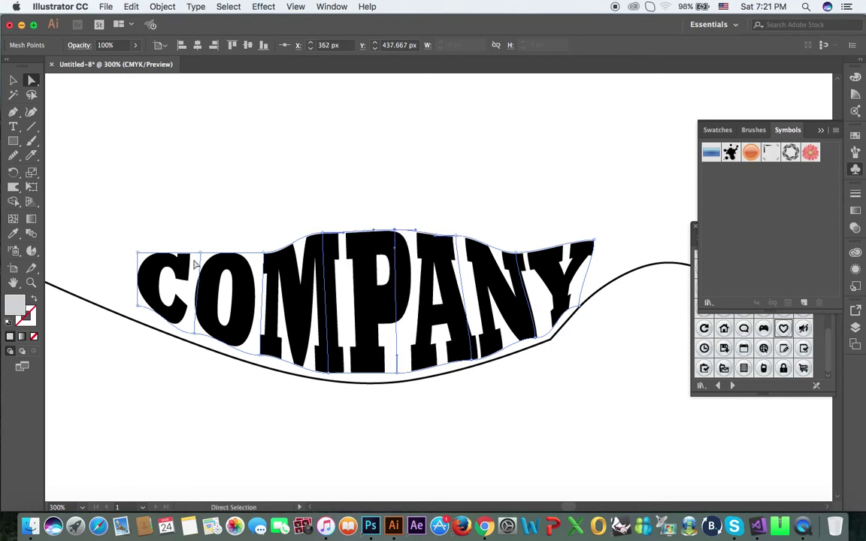
drag(199, 254, 198, 226)
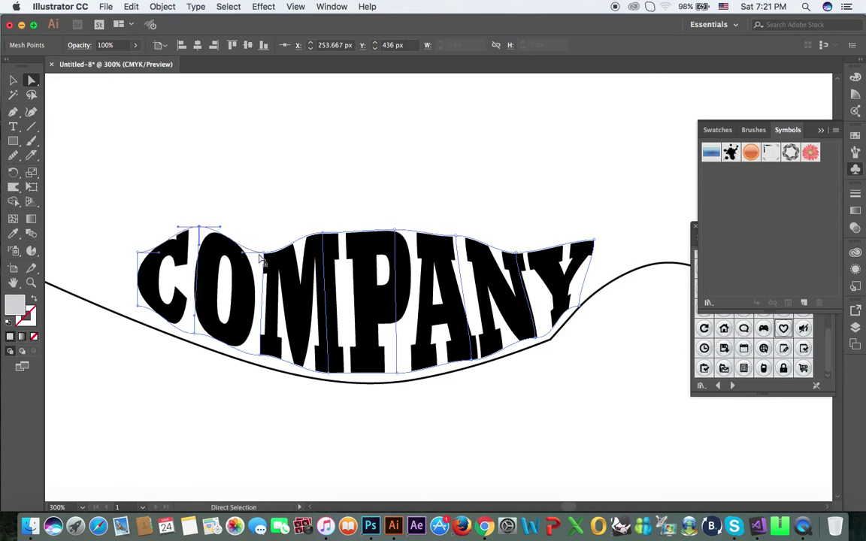
drag(260, 252, 258, 218)
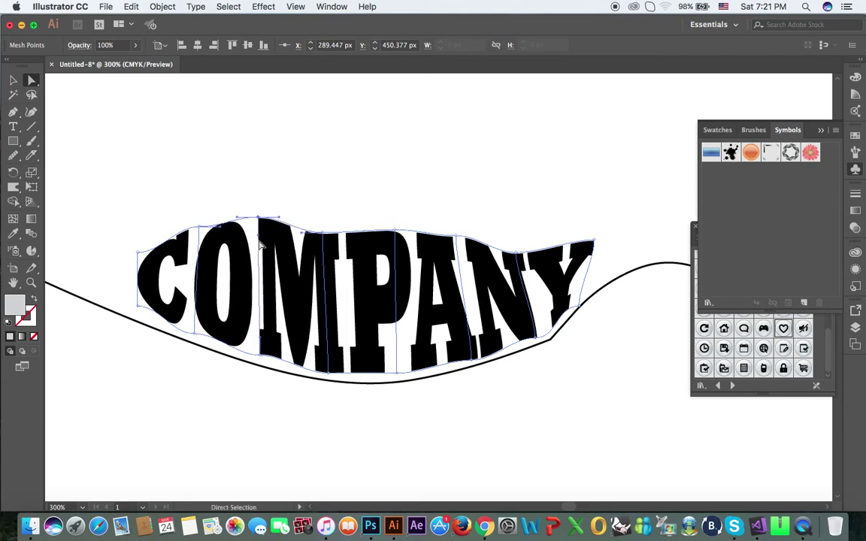
drag(135, 257, 120, 234)
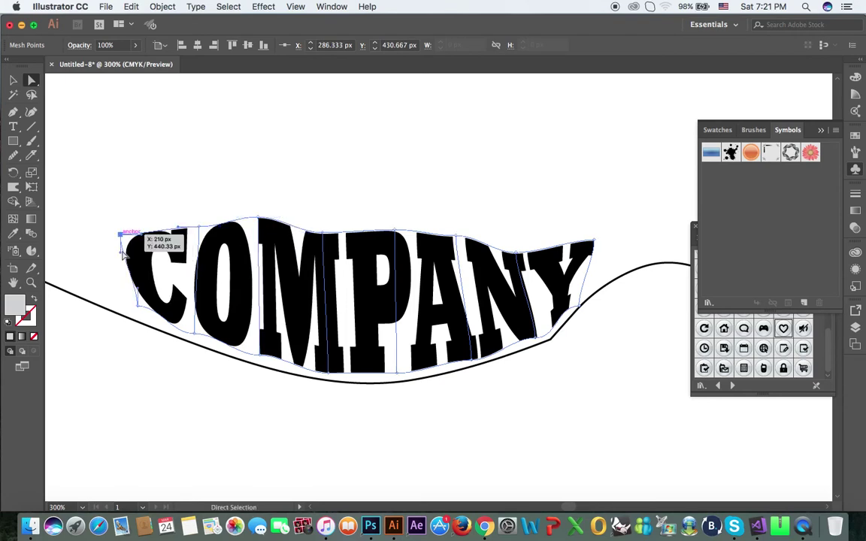
- Fit the artboard in view, unlock all artwork, then delete and restore the shoe outline
key(v)
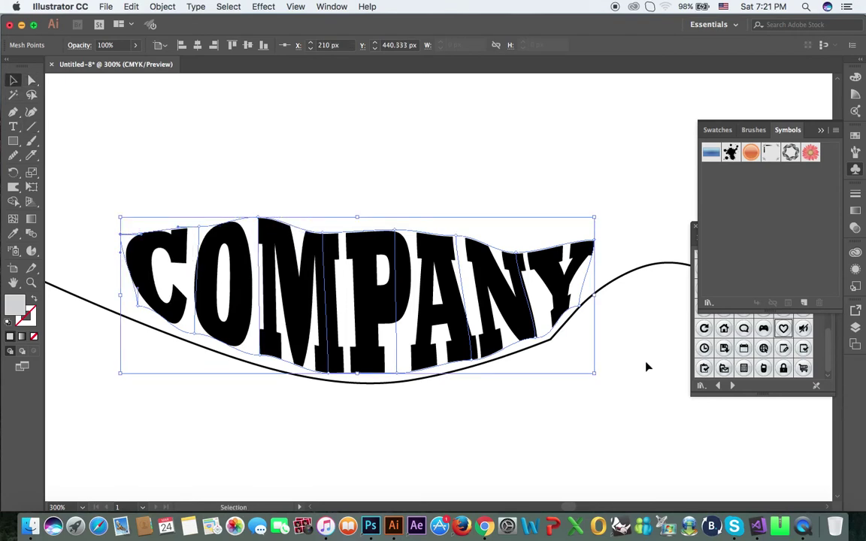
click(642, 366)
key(super+1)
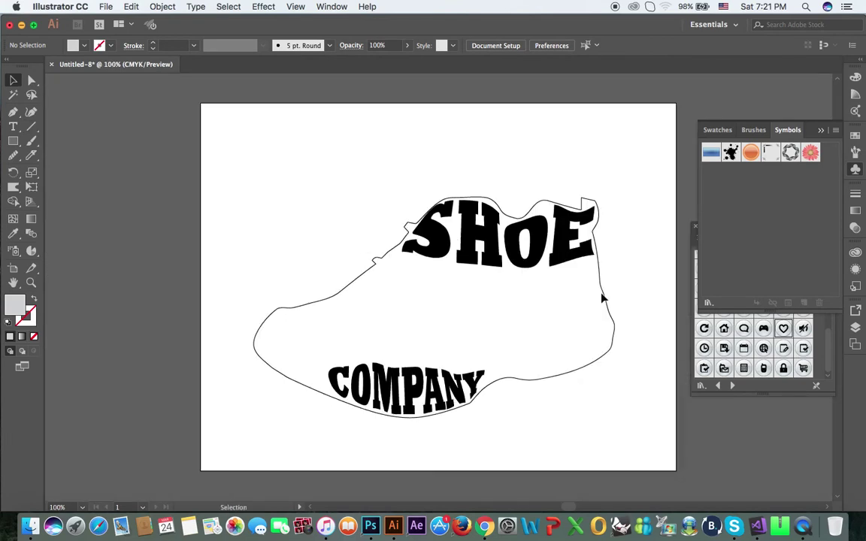
click(162, 6)
click(194, 85)
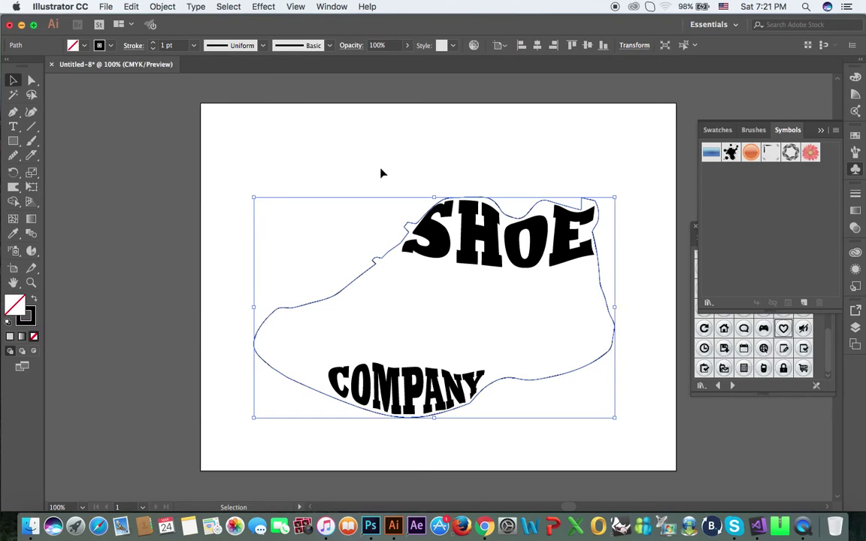
key(Delete)
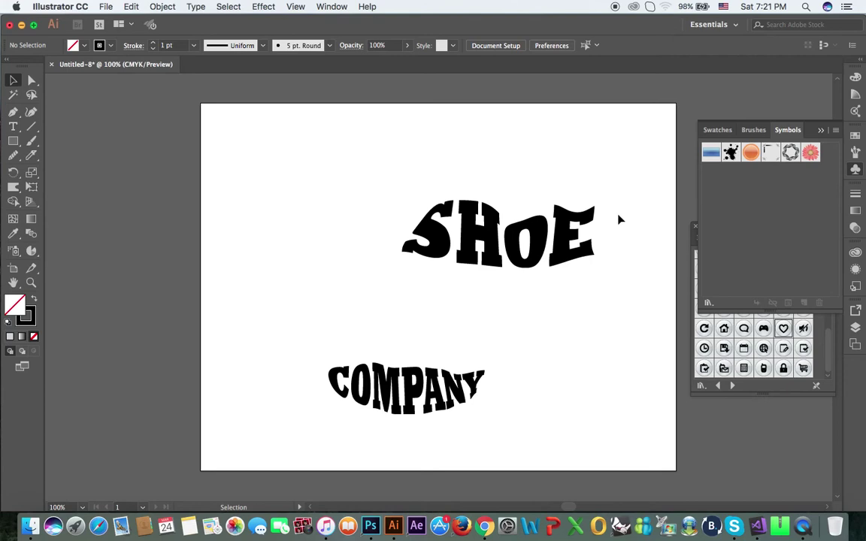
key(super+z)
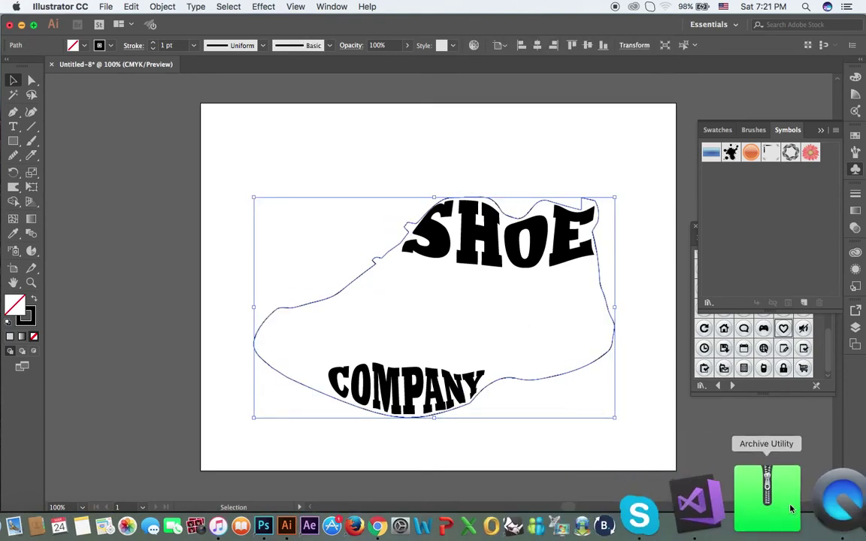
click(485, 528)
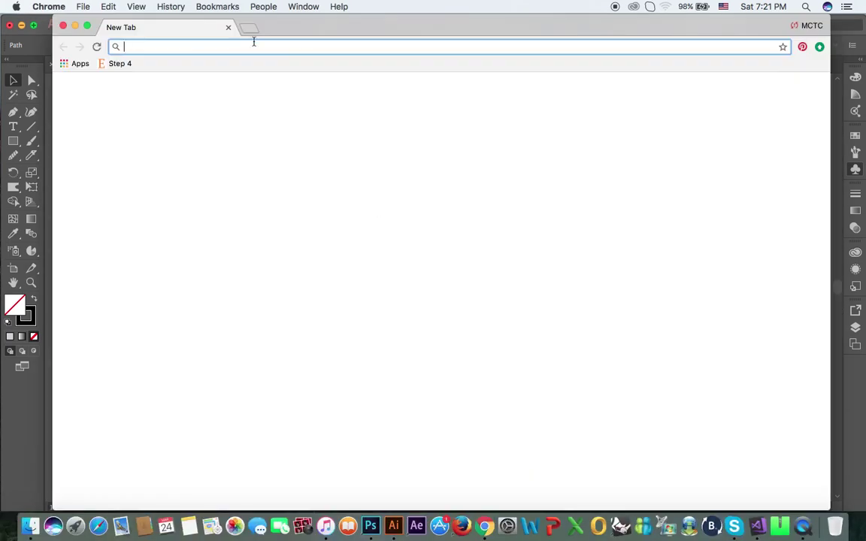
- Search Google Images for 'typography in shapes', then minimize the browser
text(TYPOGRAPHY )
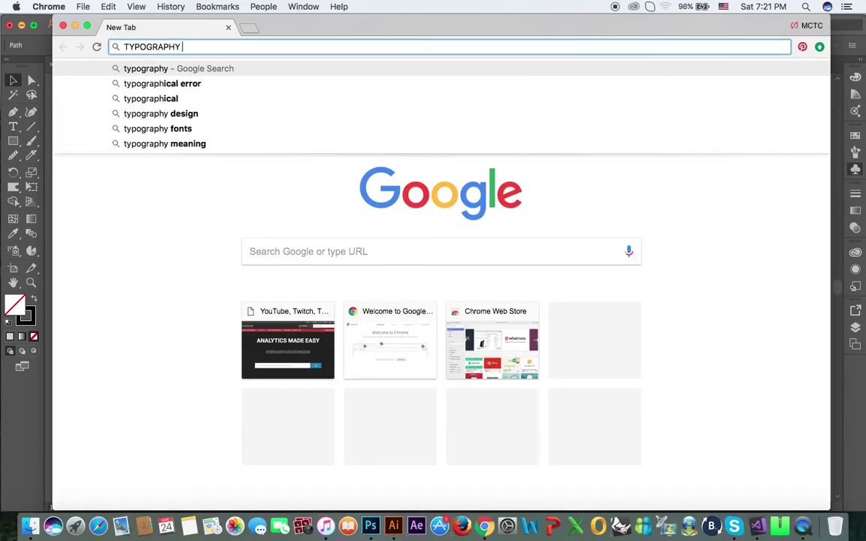
text(IN SHAPES)
key(Return)
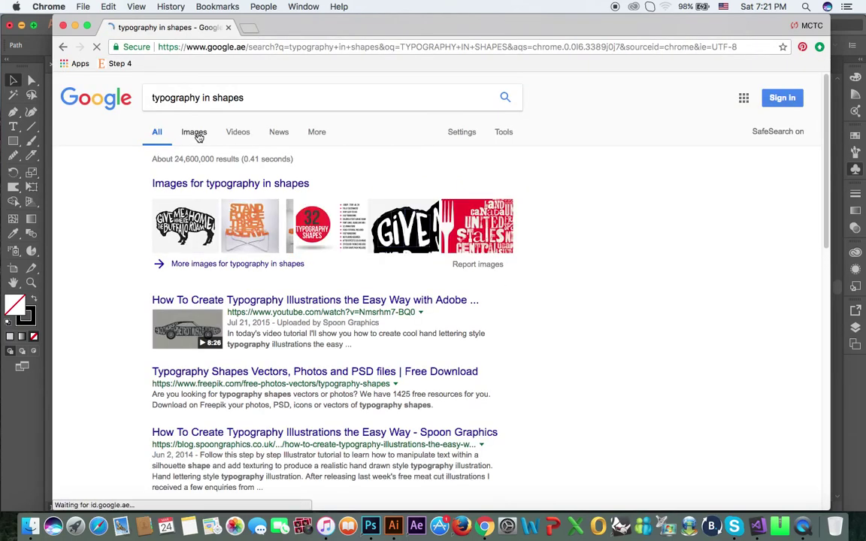
click(198, 135)
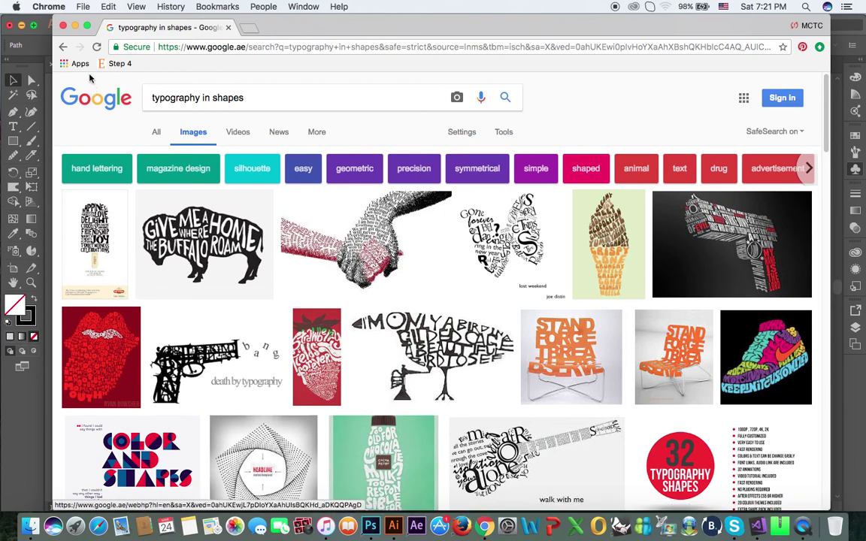
click(75, 27)
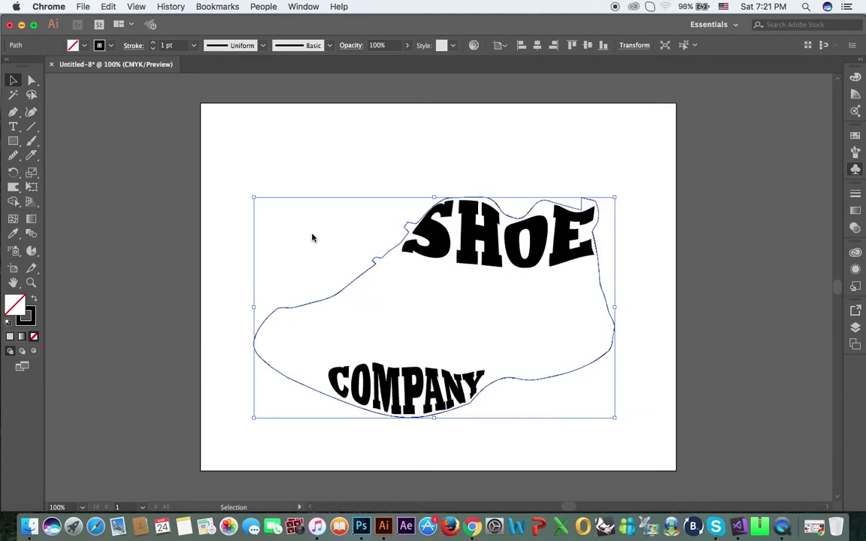
click(460, 136)
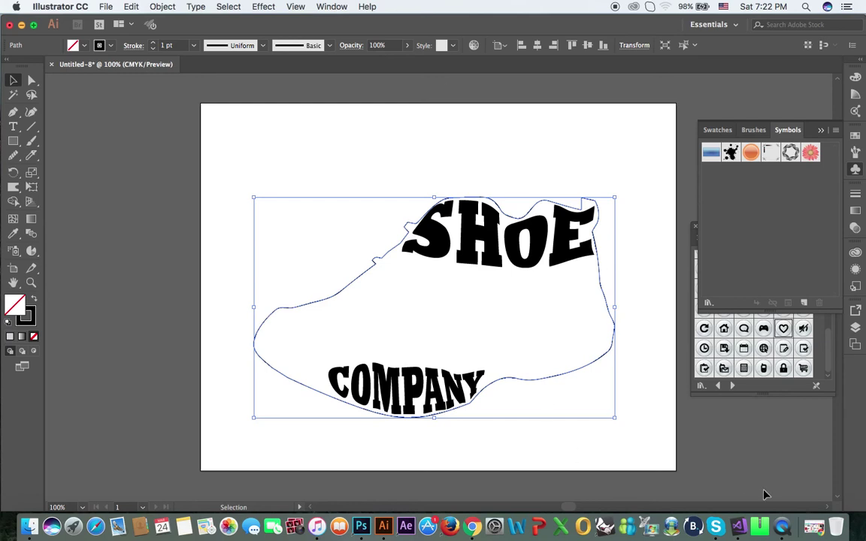
click(782, 522)
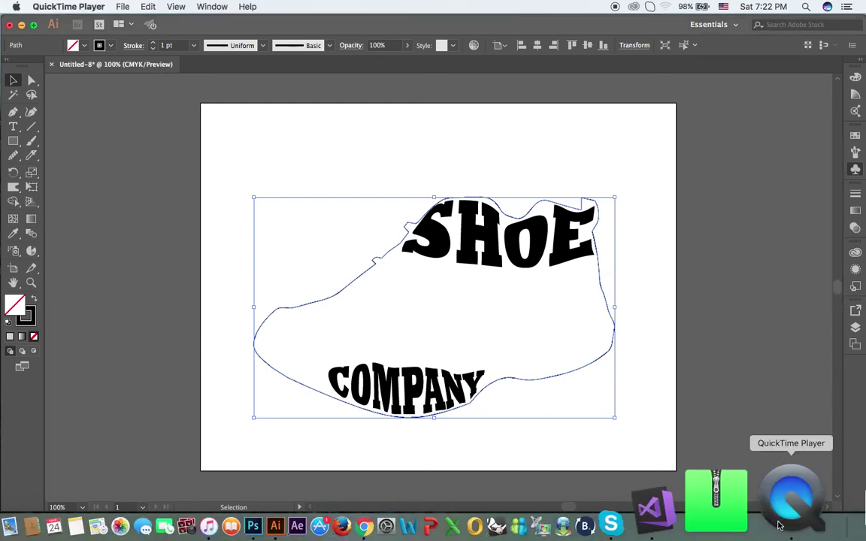
click(230, 157)
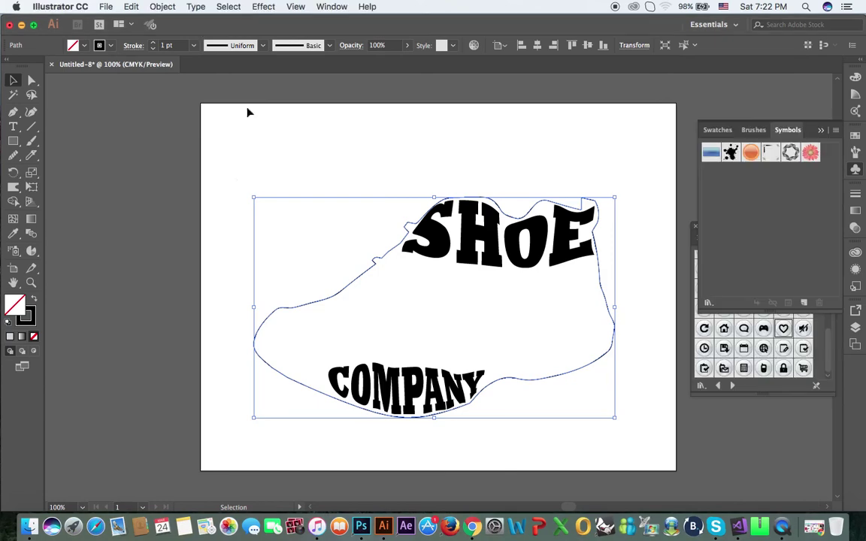